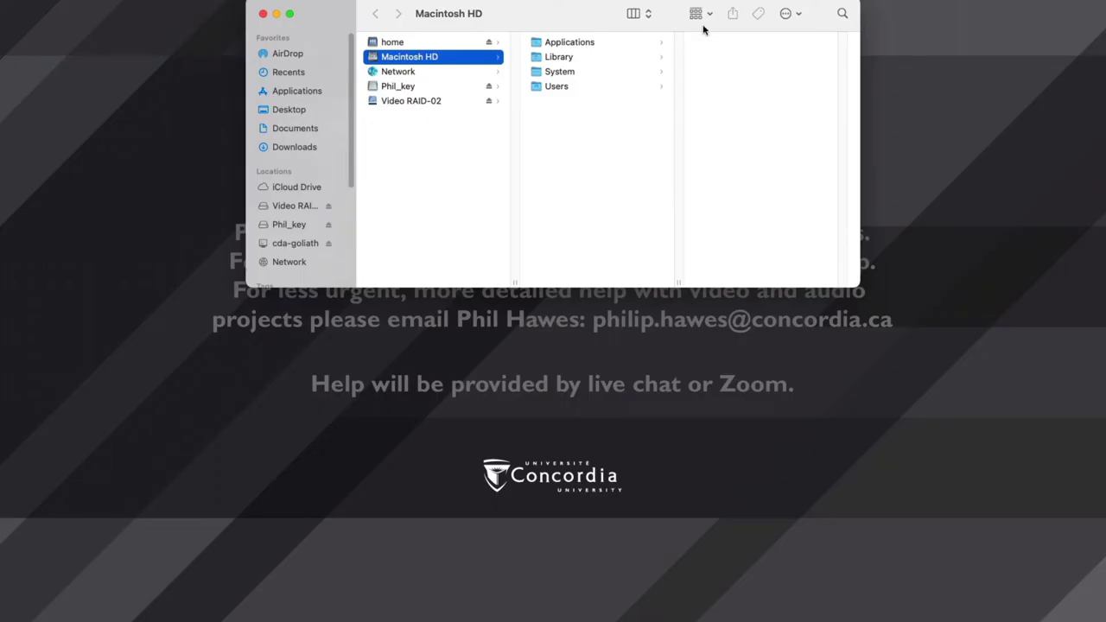
# - Launch DaVinci Resolve.app from the DaVinci Resolve folder inside Applications
pyautogui.click(593, 43)
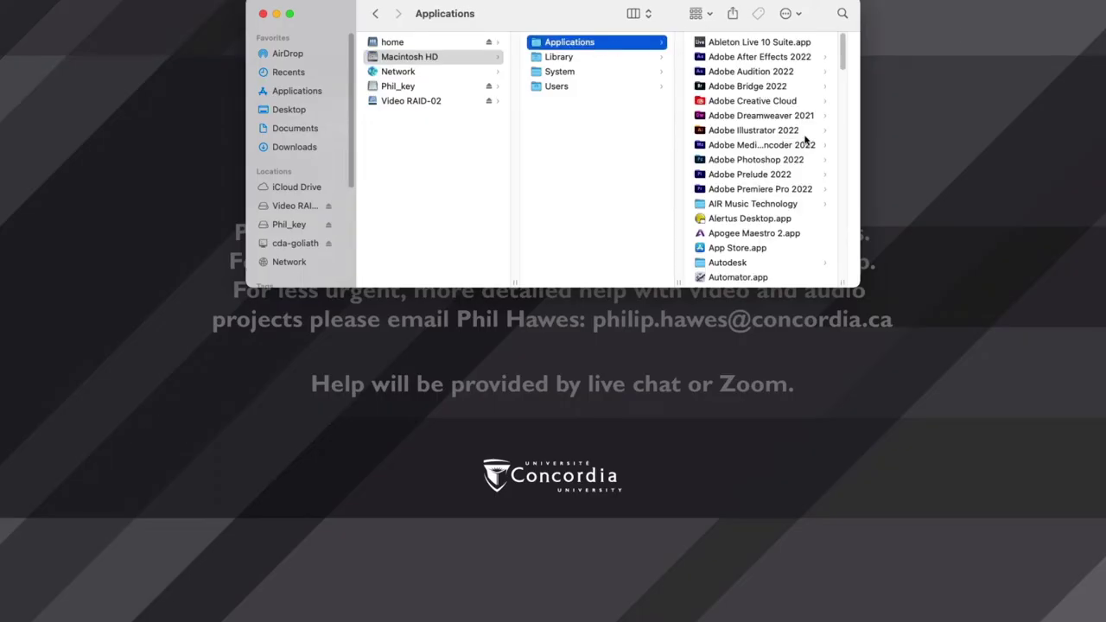
pyautogui.moveTo(842, 58); pyautogui.dragTo(842, 106)
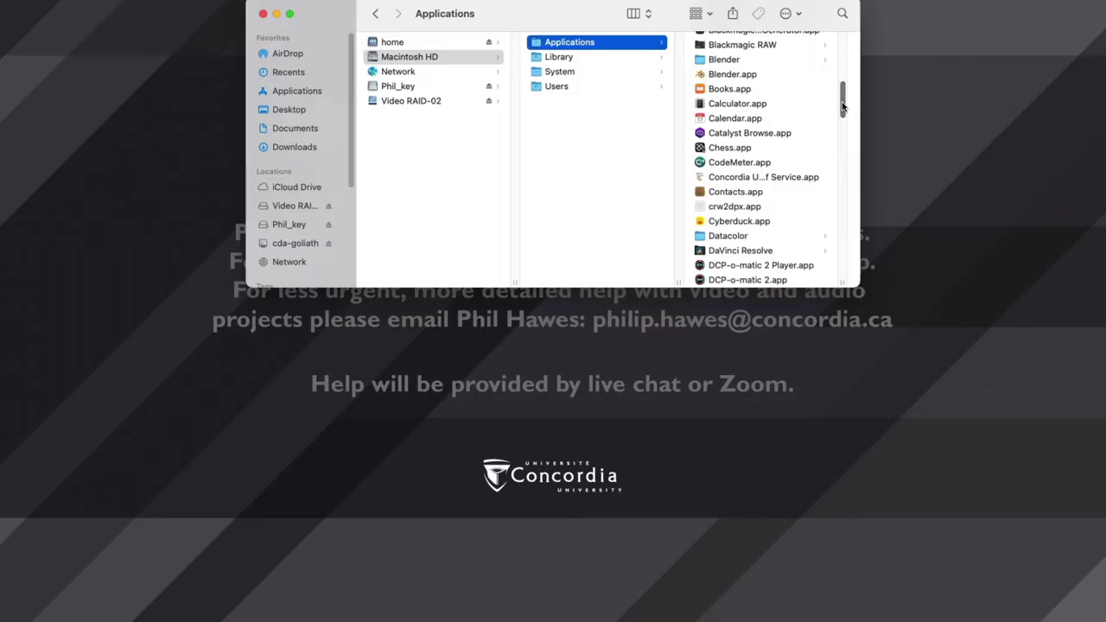
pyautogui.scroll(-5, 842, 106)
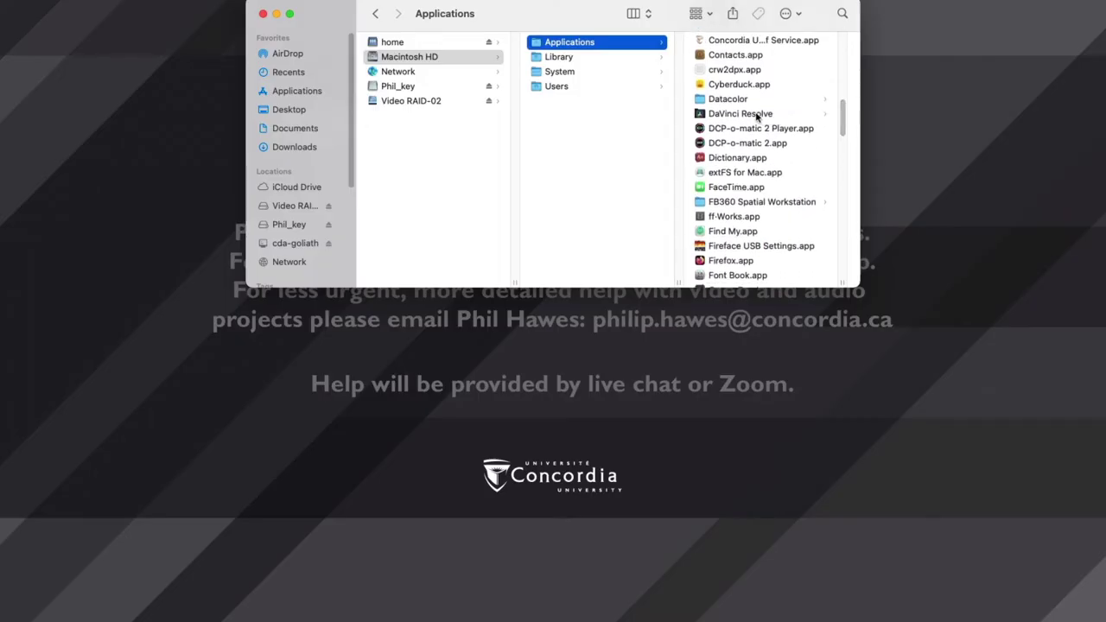
pyautogui.click(757, 116)
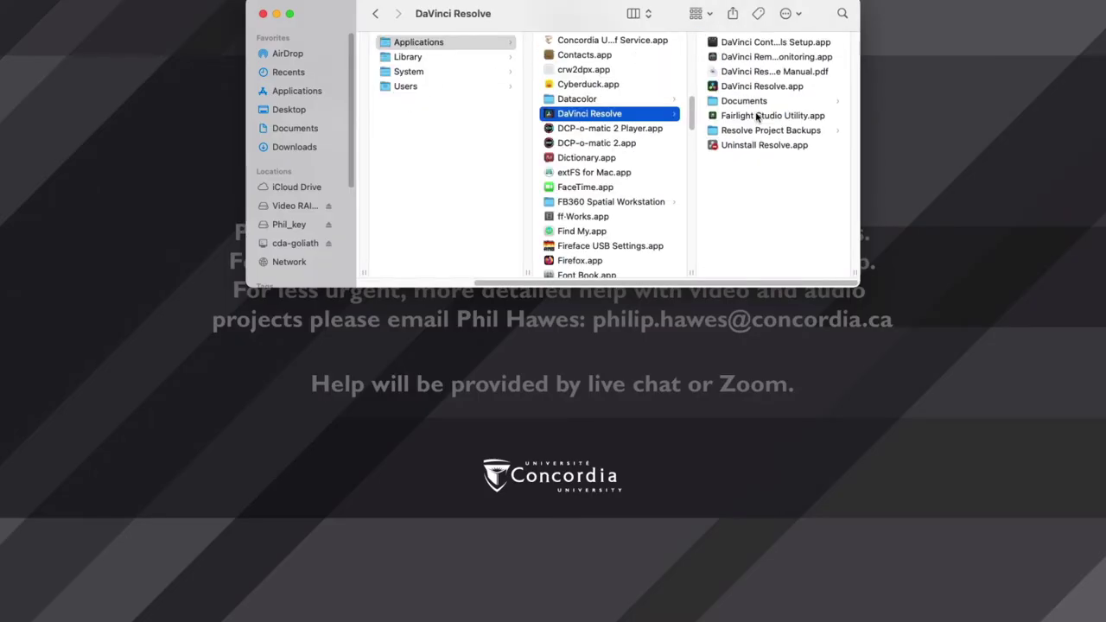
pyautogui.doubleClick(711, 86)
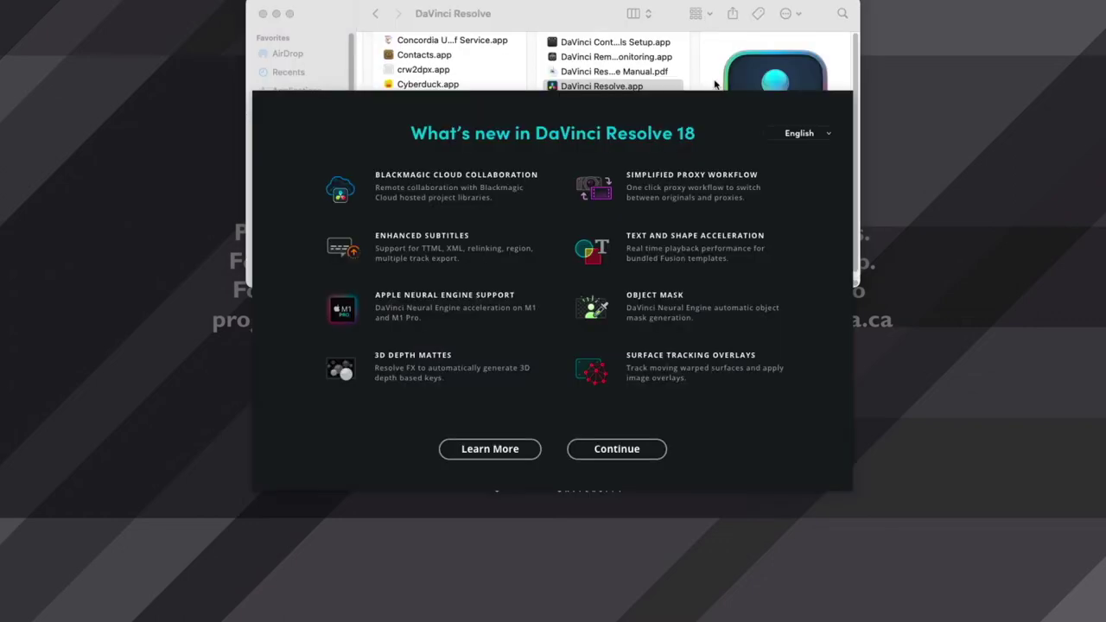
# - Run Quick Setup with an HD project, default media location and DaVinci Resolve keyboard layout
pyautogui.click(632, 456)
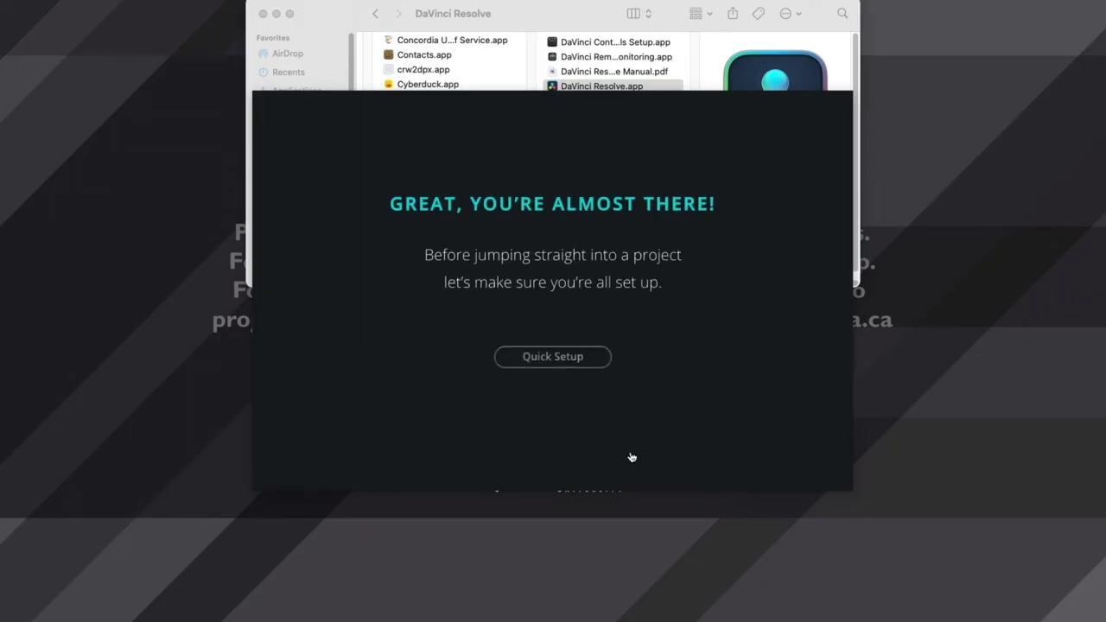
pyautogui.click(566, 360)
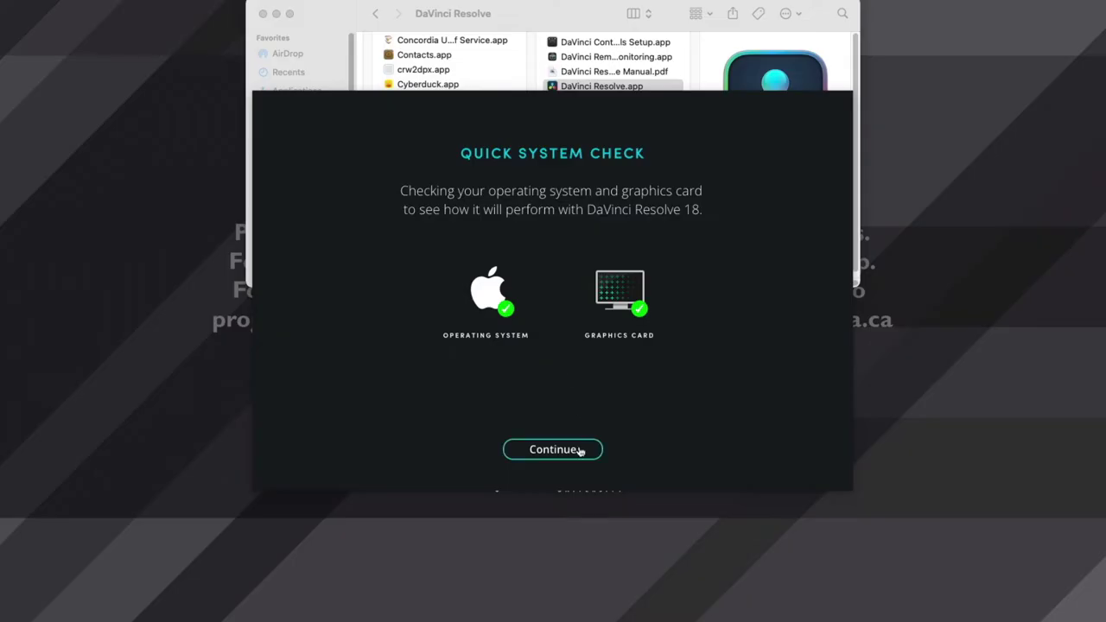
pyautogui.click(579, 453)
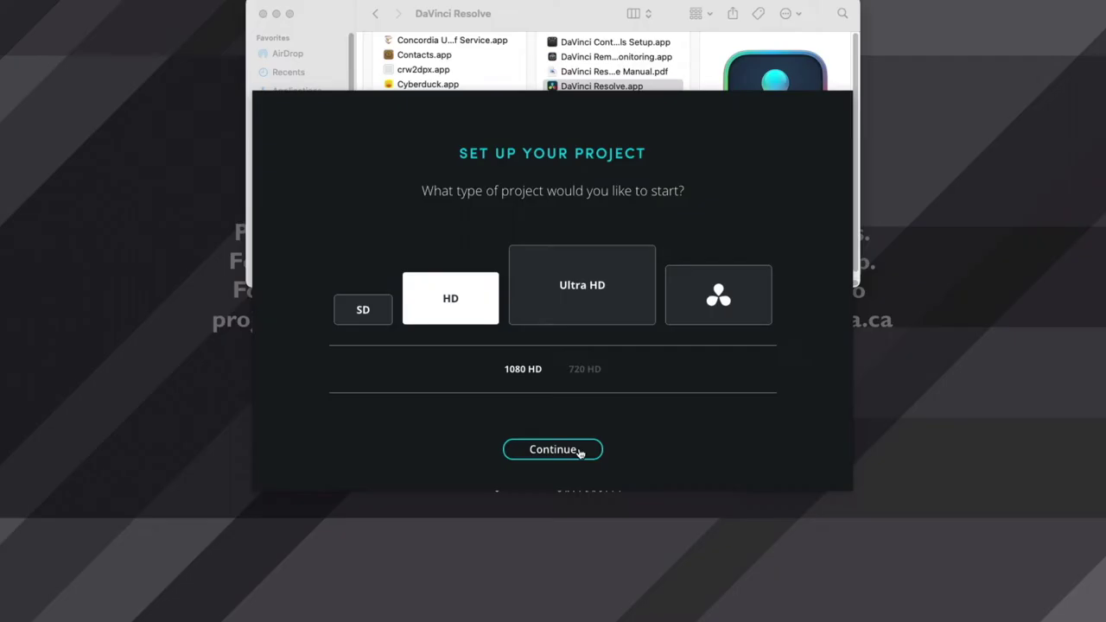
pyautogui.click(566, 454)
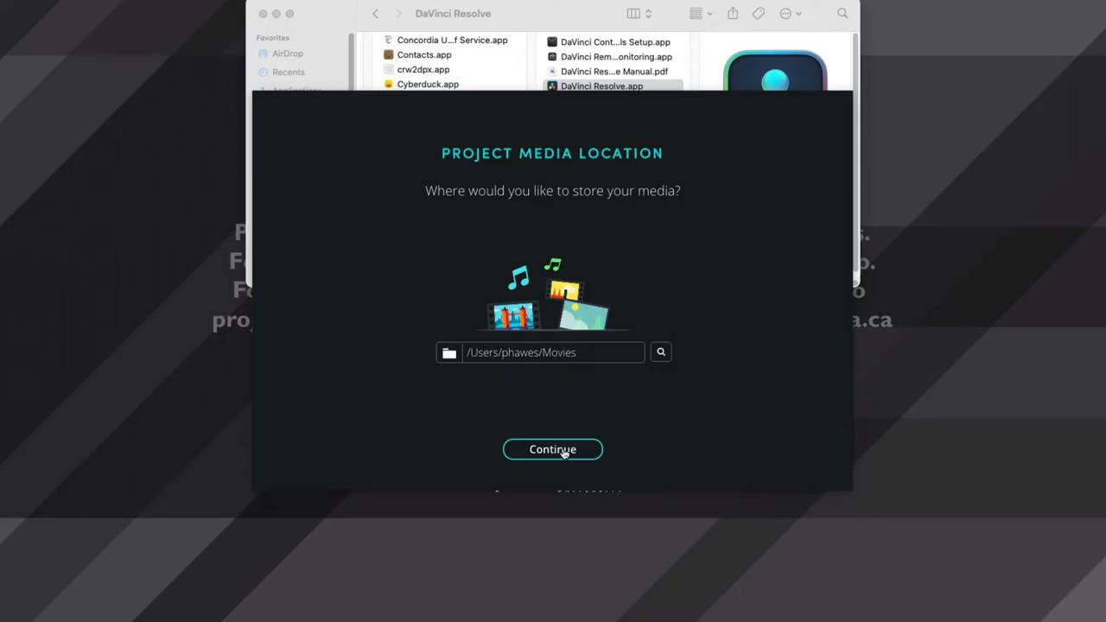
pyautogui.click(563, 451)
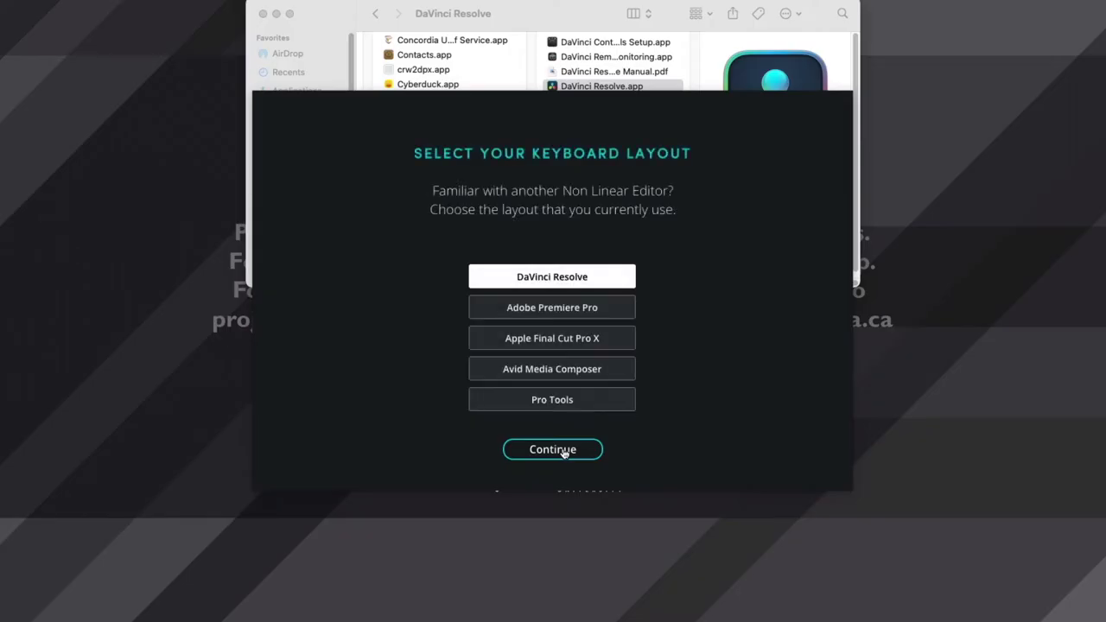
pyautogui.click(563, 451)
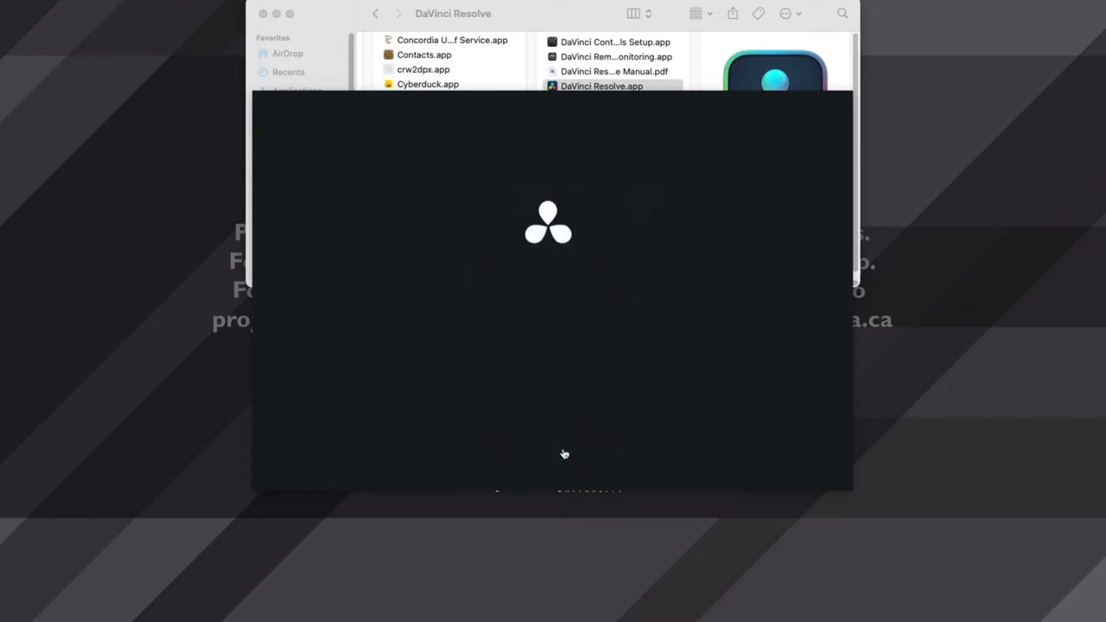
pyautogui.click(553, 450)
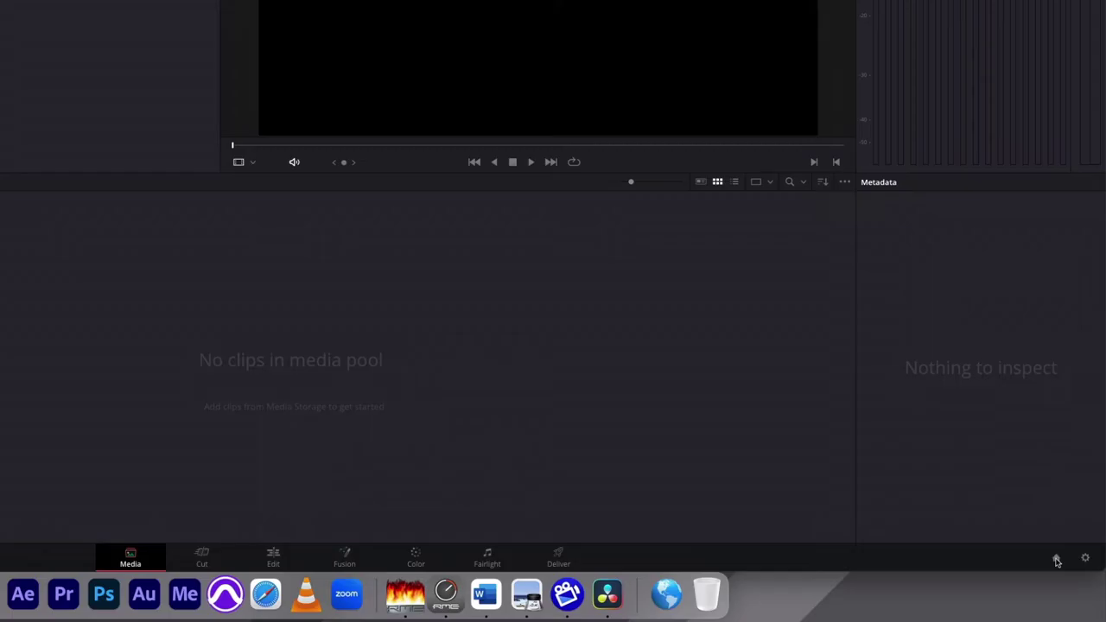
# - Create a new project named '2K DCP export' from the Project Manager
pyautogui.click(1057, 560)
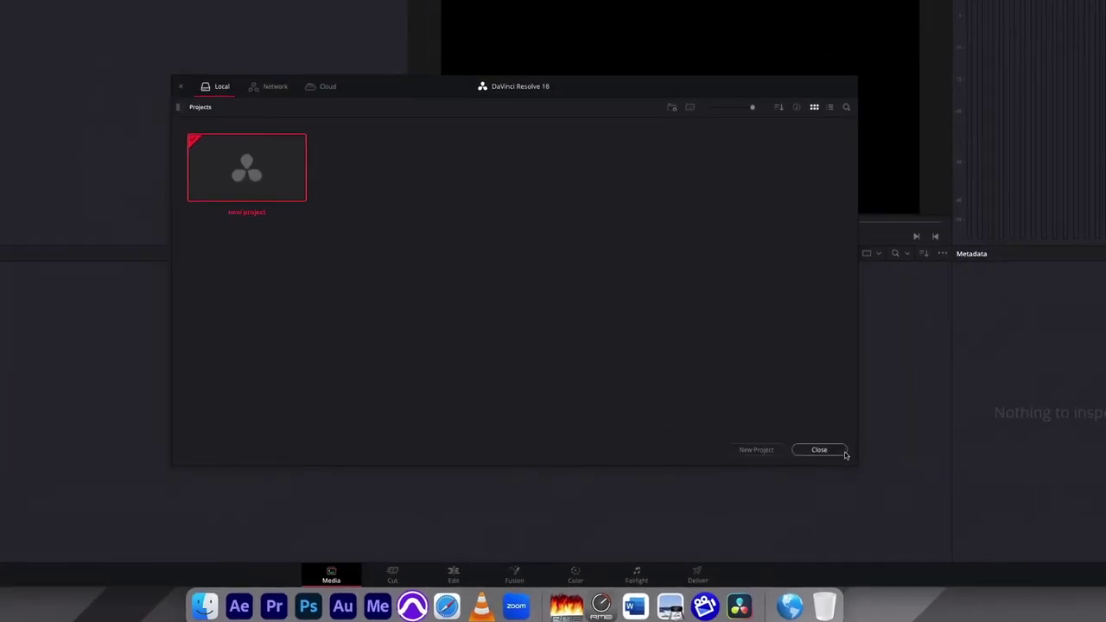
pyautogui.click(765, 450)
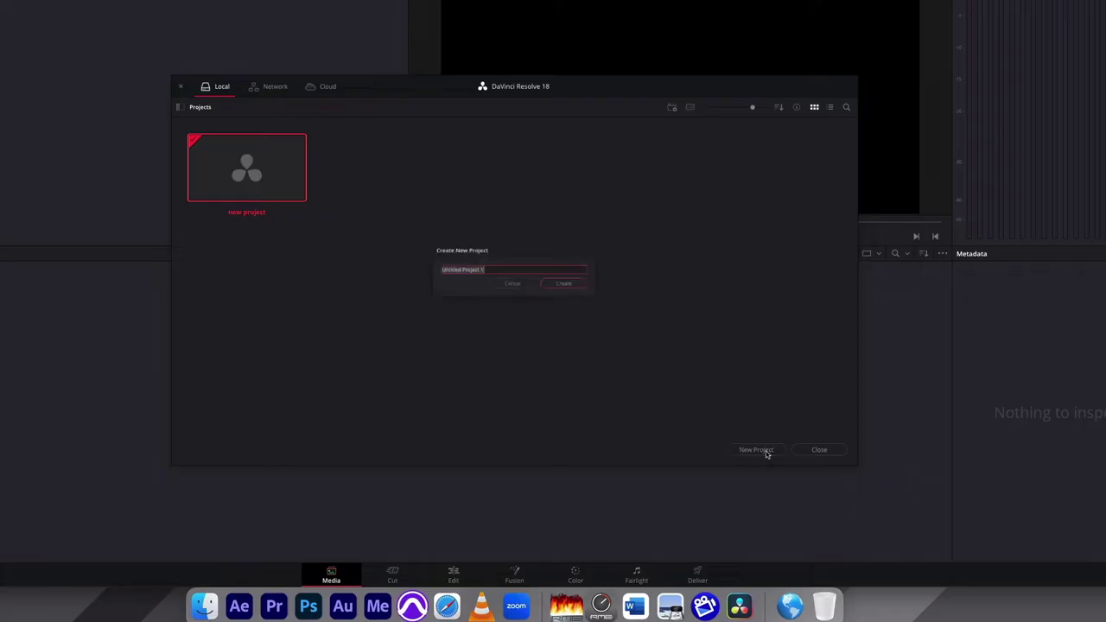
pyautogui.write('2')
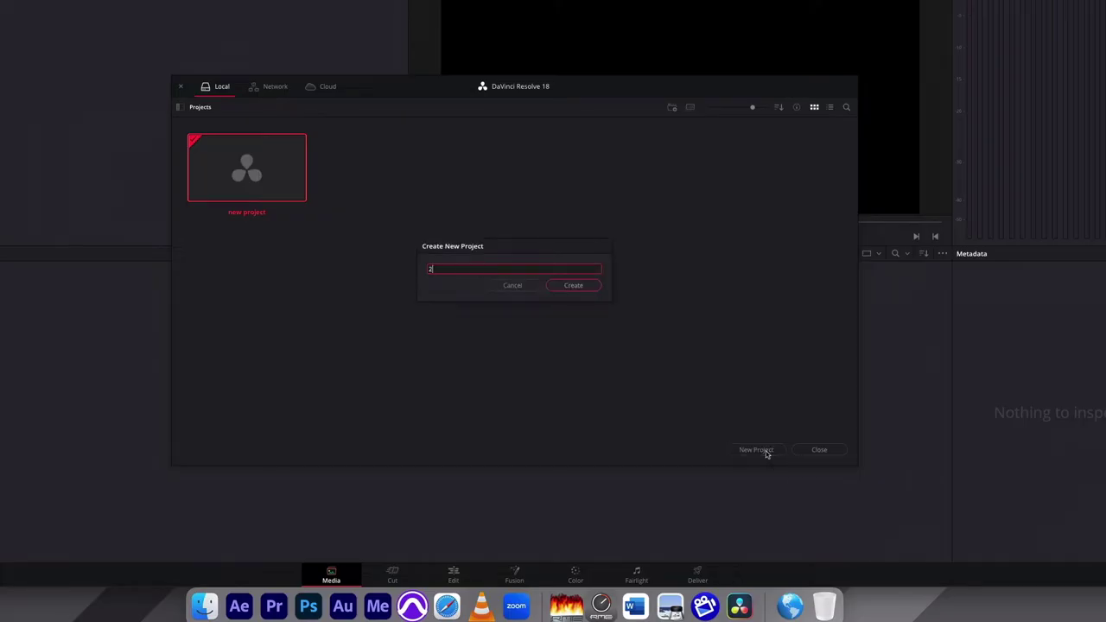
pyautogui.write('K DCP export')
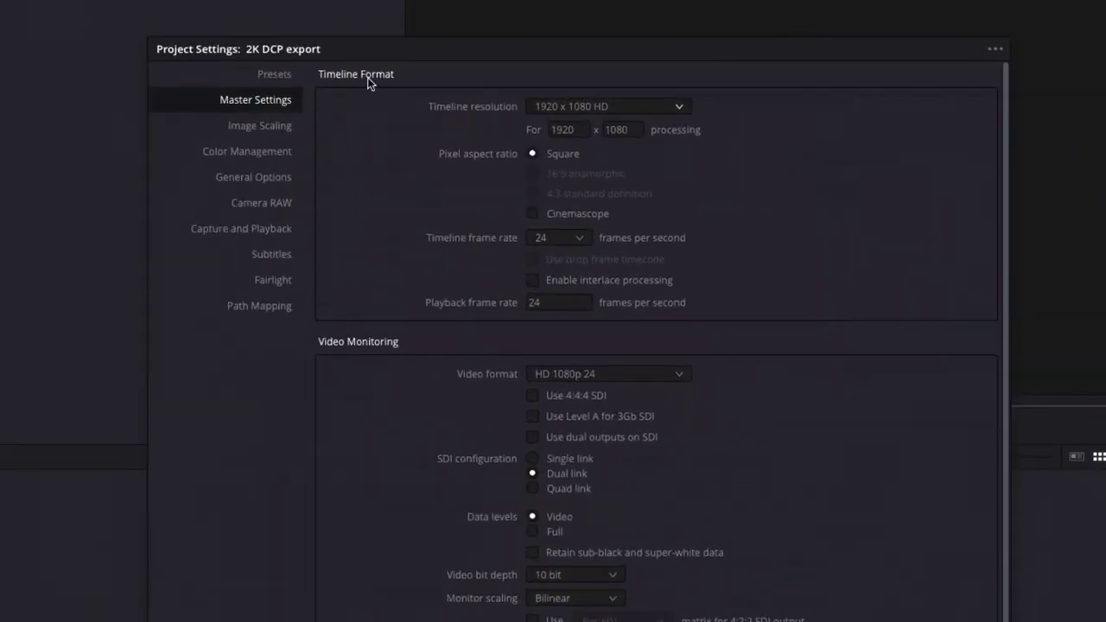
# - Set the timeline resolution to 2048 x 1080 DCI and the frame rate to 24 fps
pyautogui.click(682, 108)
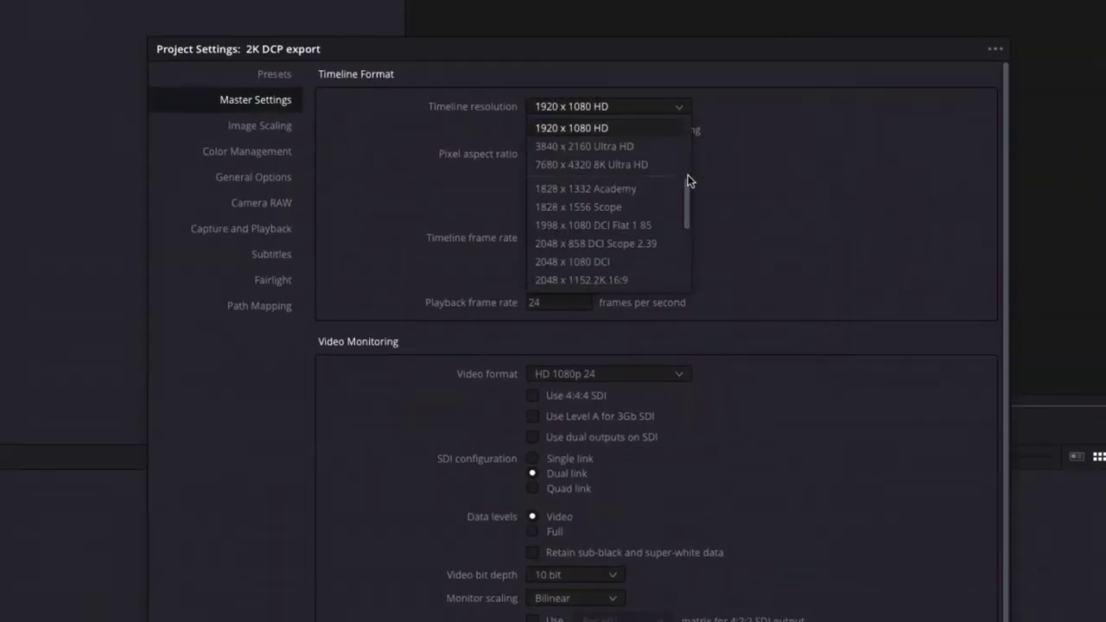
pyautogui.click(606, 264)
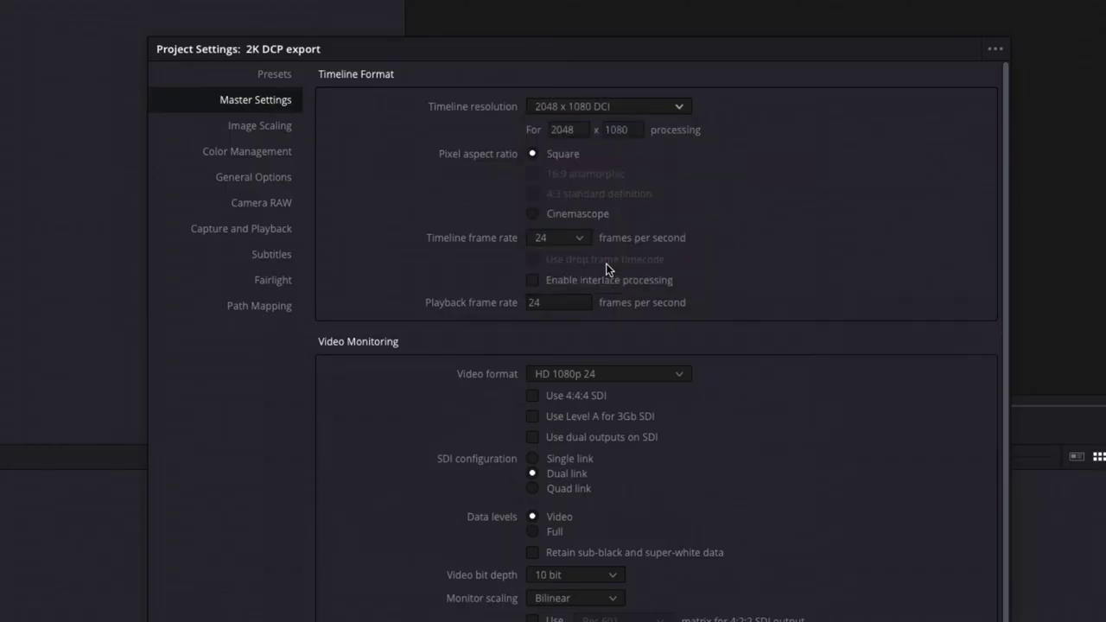
pyautogui.click(579, 238)
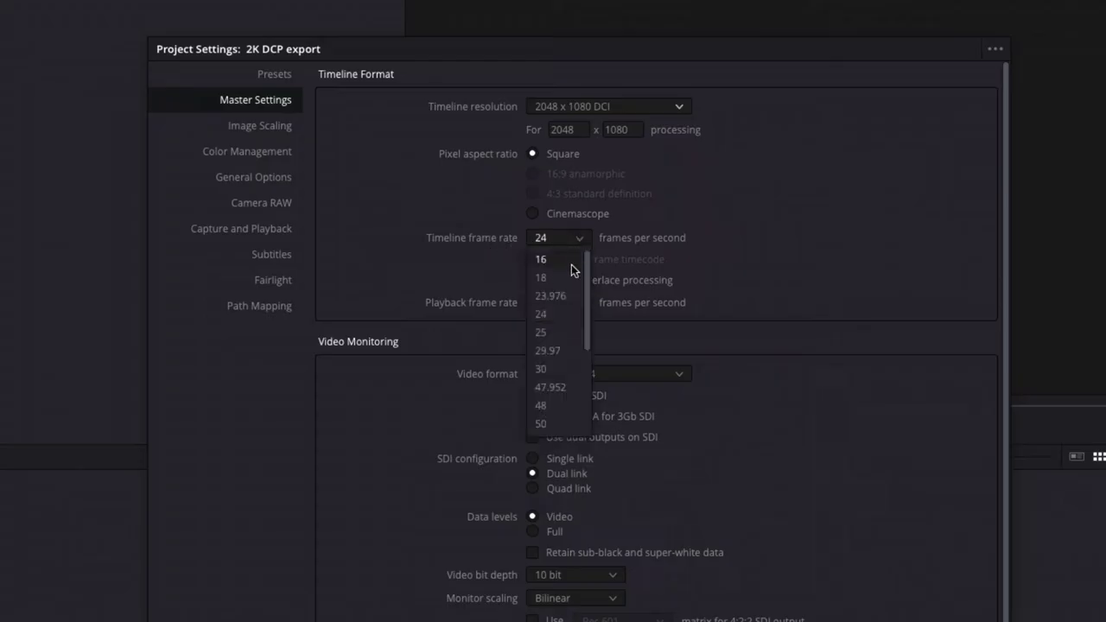
pyautogui.click(544, 314)
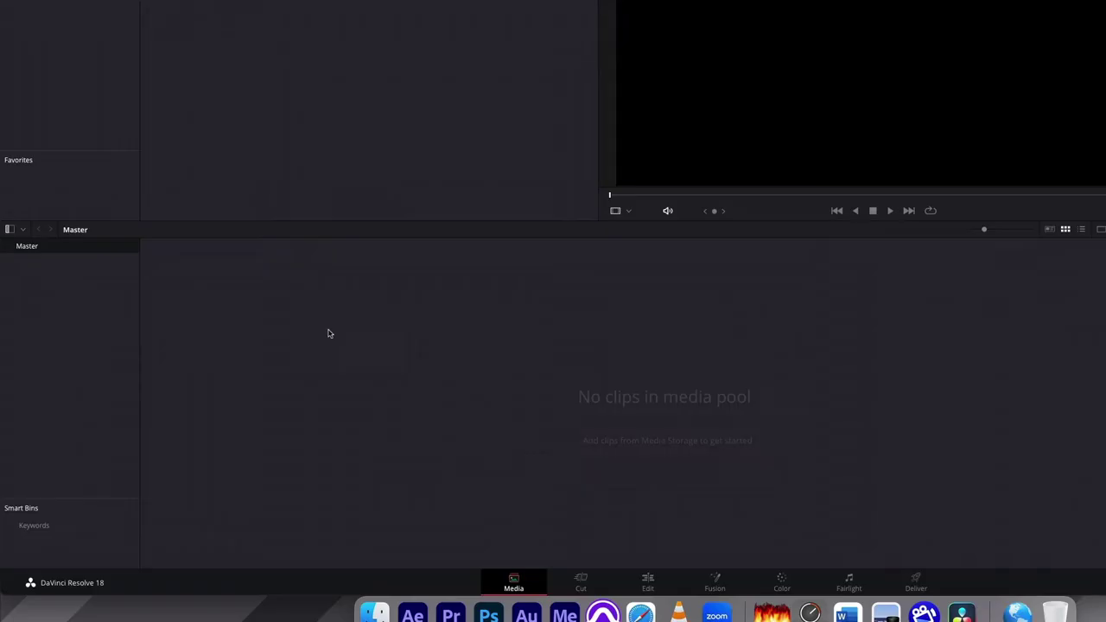
# - Import 2K FULL.mov from the DCP tests folder into the media pool
pyautogui.rightClick(329, 334)
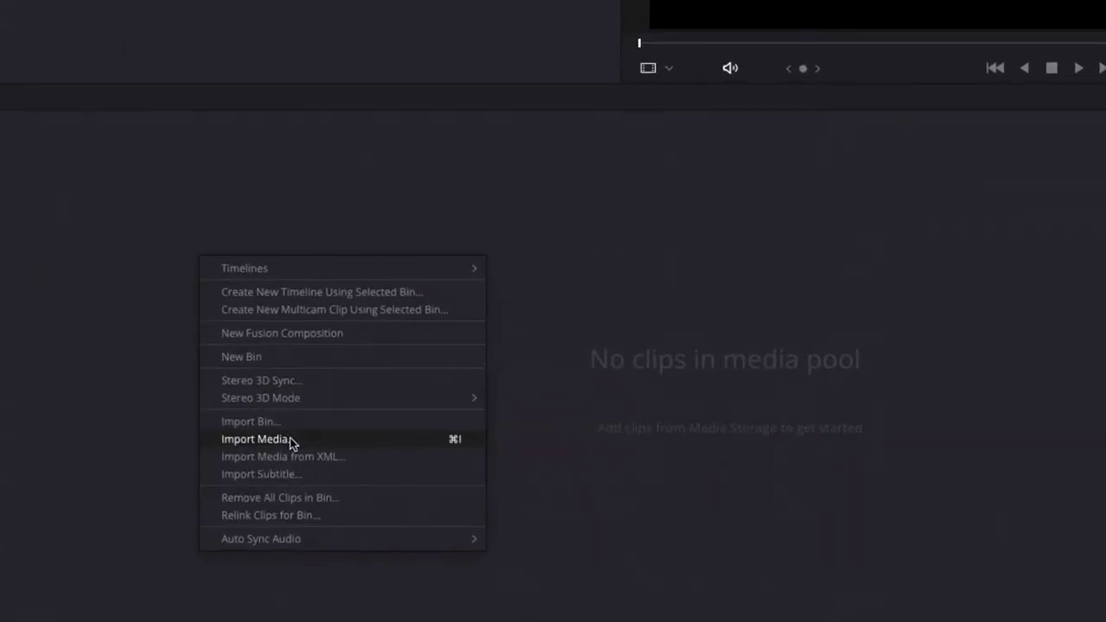
pyautogui.click(290, 441)
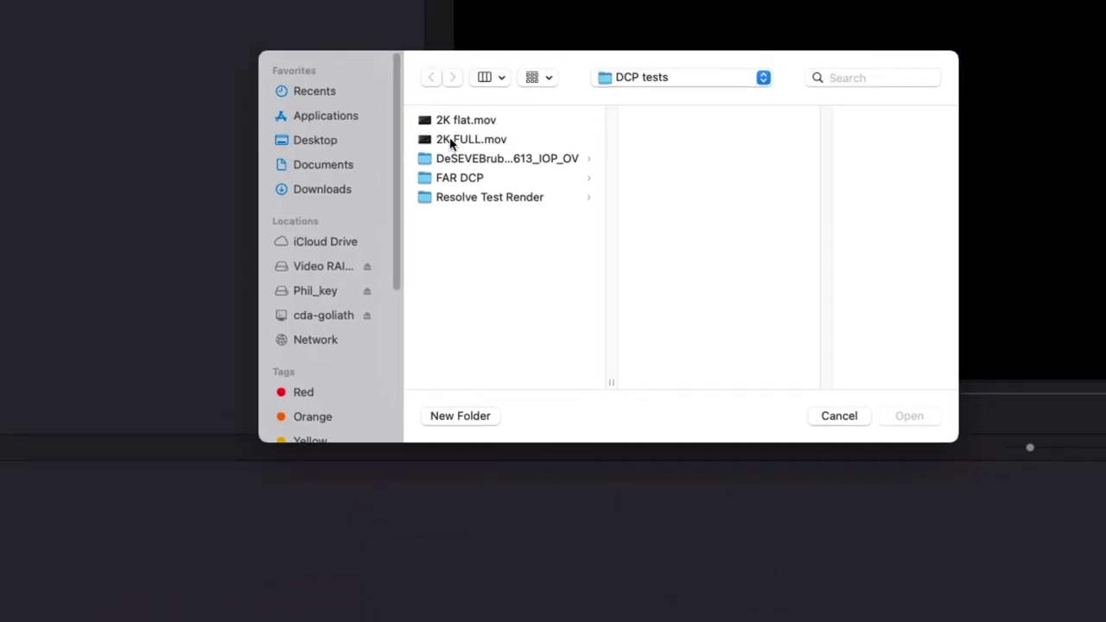
pyautogui.click(473, 139)
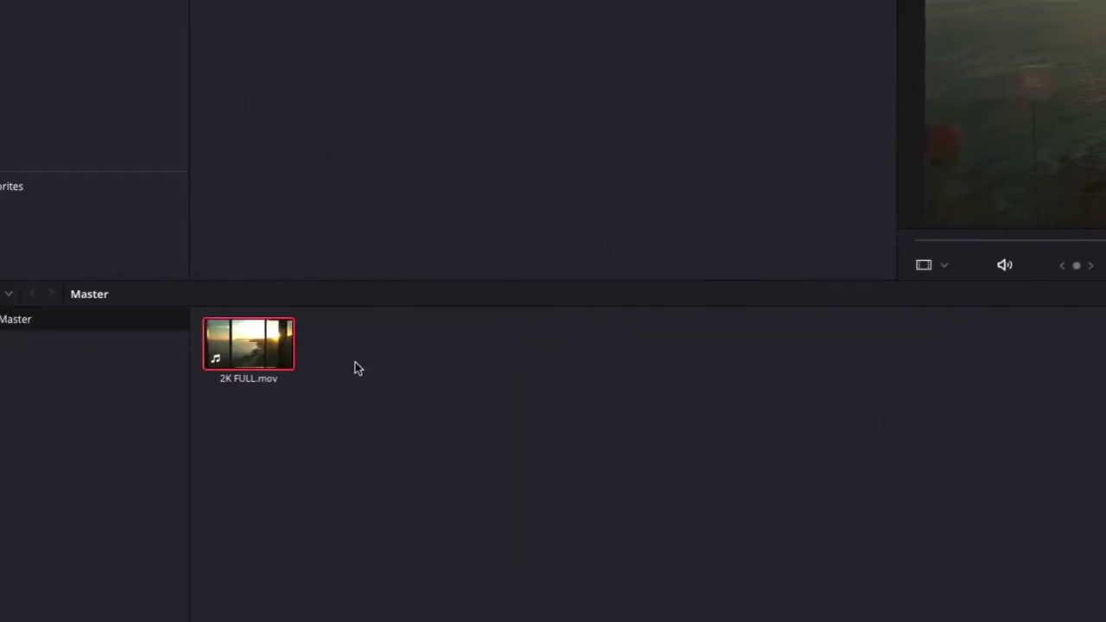
# - Create a 'sunset drive' timeline from 2K FULL.mov with 5.1 audio tracks
pyautogui.rightClick(266, 352)
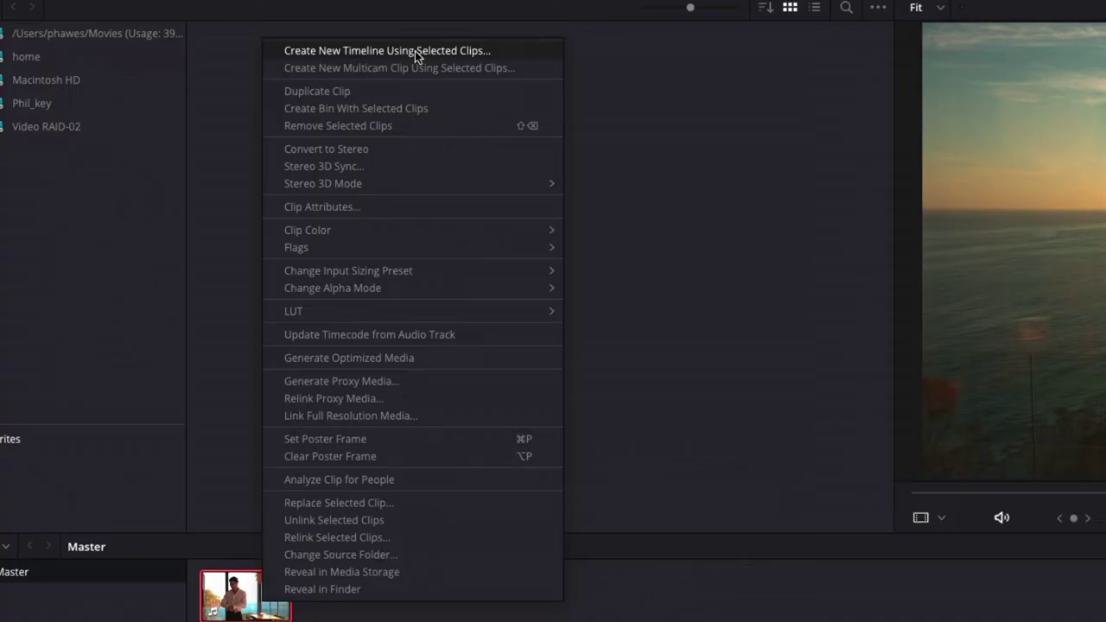
pyautogui.click(415, 51)
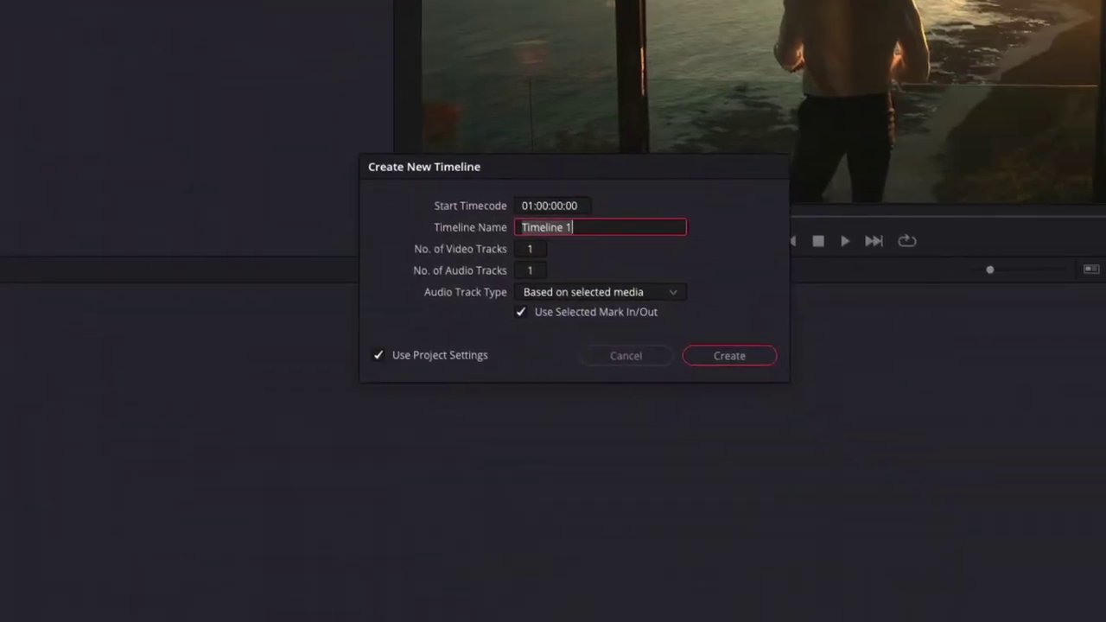
pyautogui.write('sun')
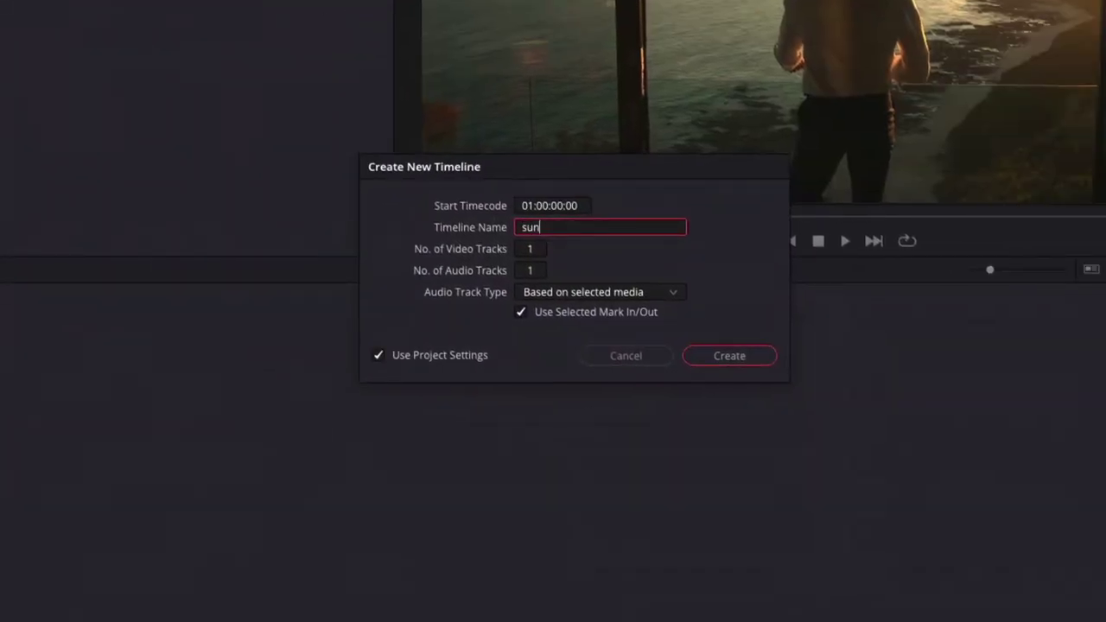
pyautogui.write('set drive')
pyautogui.click(647, 292)
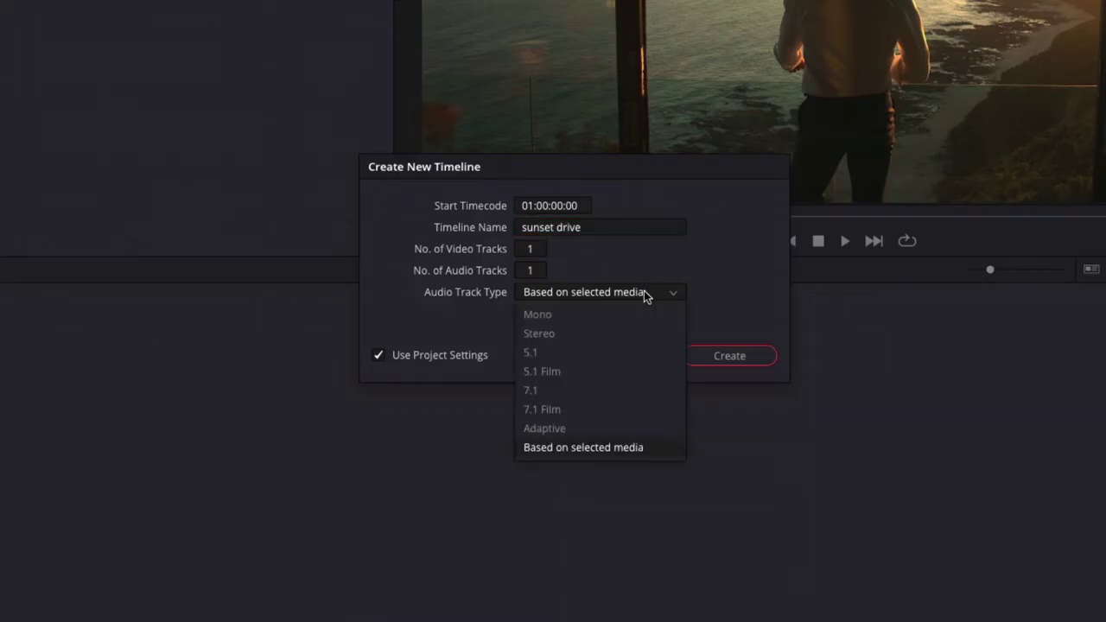
pyautogui.click(593, 357)
pyautogui.click(728, 356)
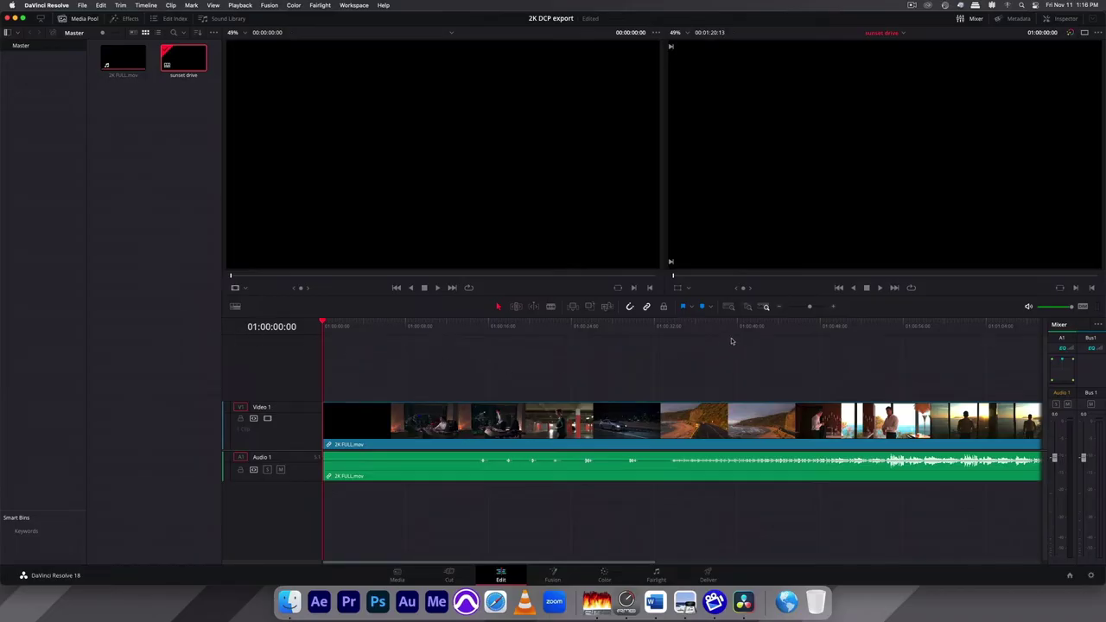
pyautogui.click(768, 327)
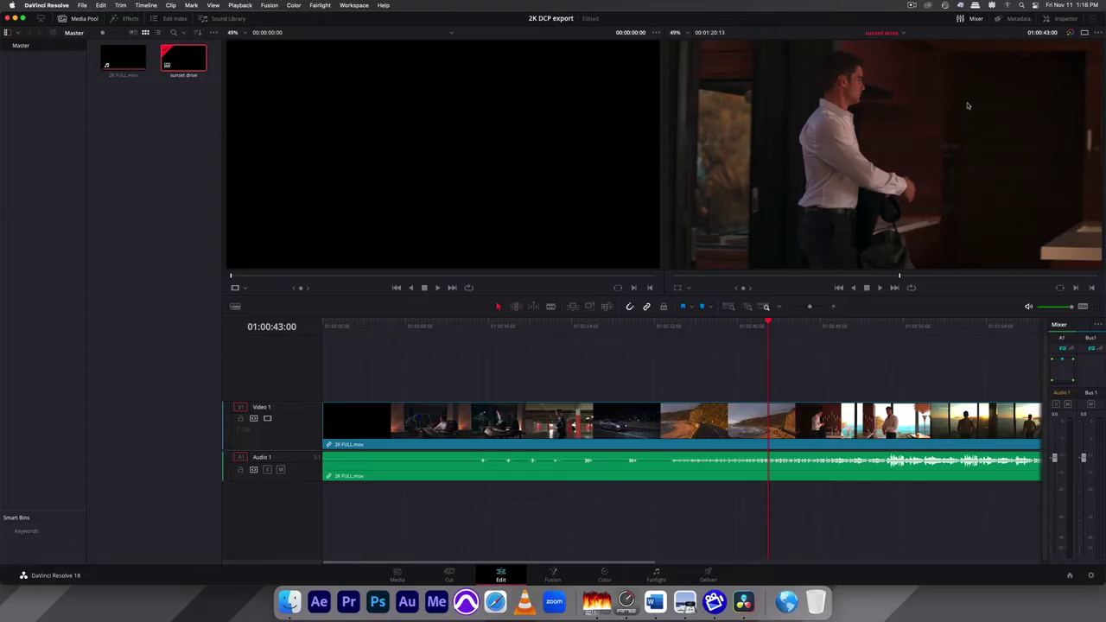
pyautogui.click(974, 19)
pyautogui.click(974, 19)
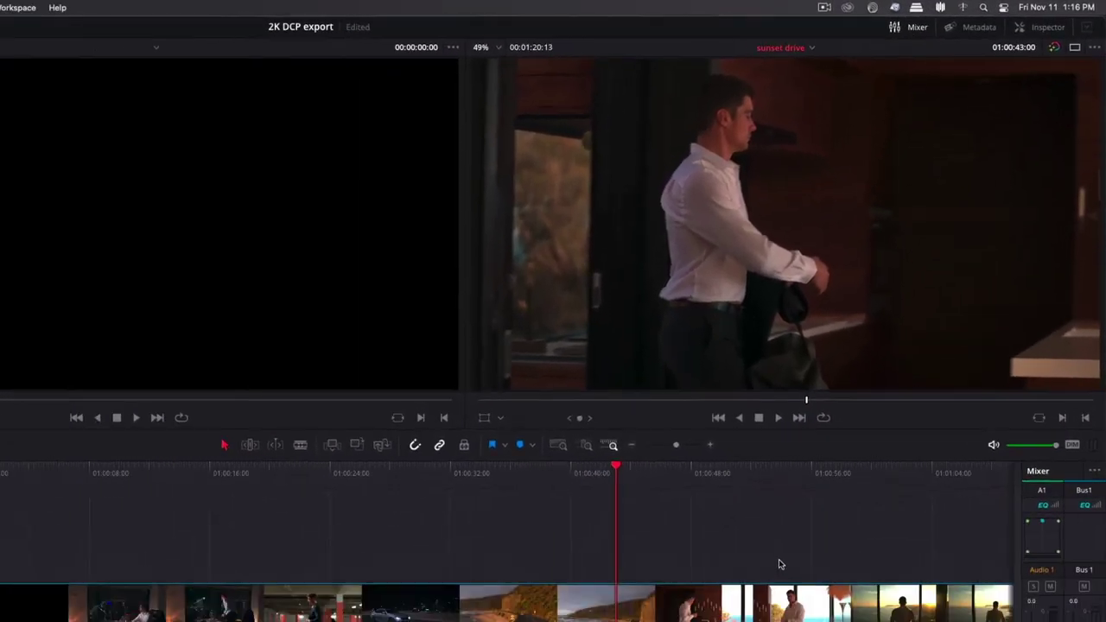
pyautogui.press('space')
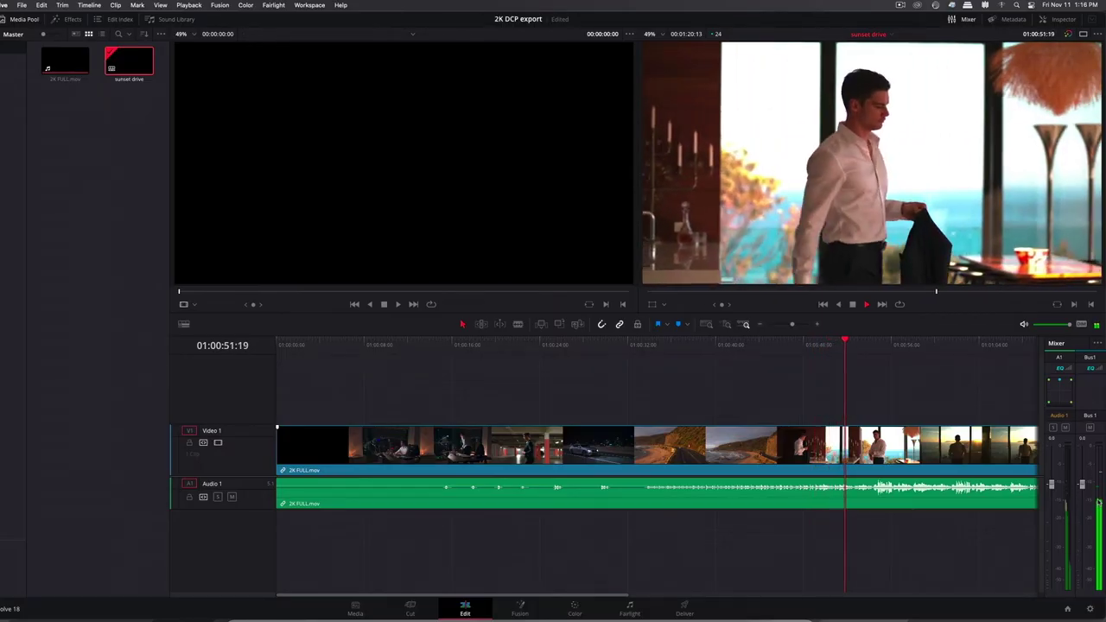
pyautogui.press('space')
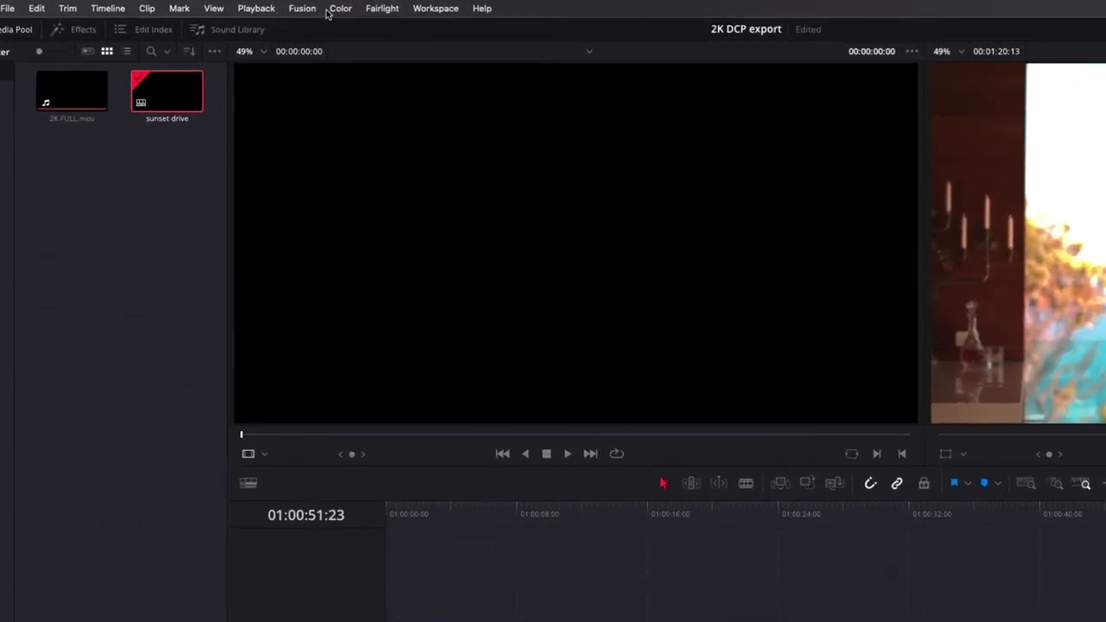
# - Set the Bus 1 format to 5.1 in Fairlight's Bus Format settings
pyautogui.click(387, 8)
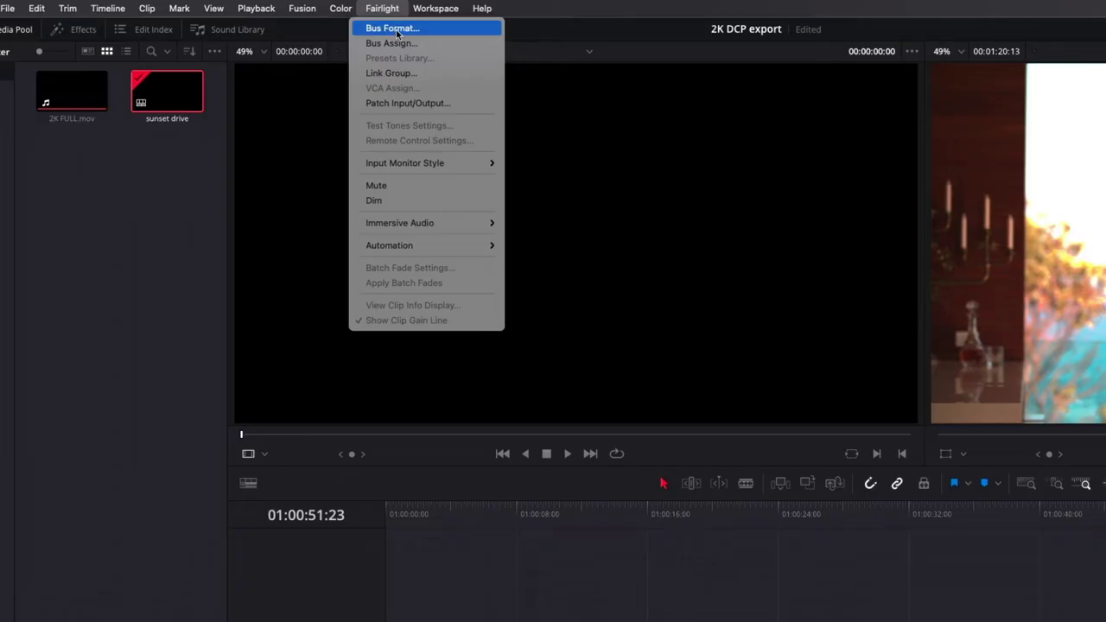
pyautogui.click(396, 29)
pyautogui.click(724, 290)
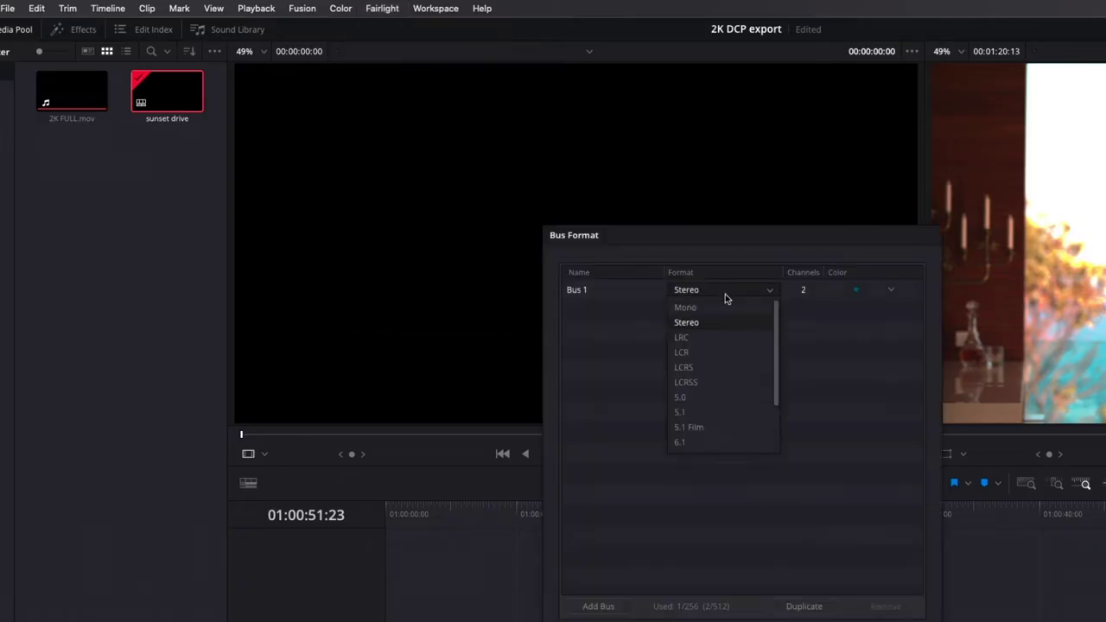
pyautogui.click(709, 413)
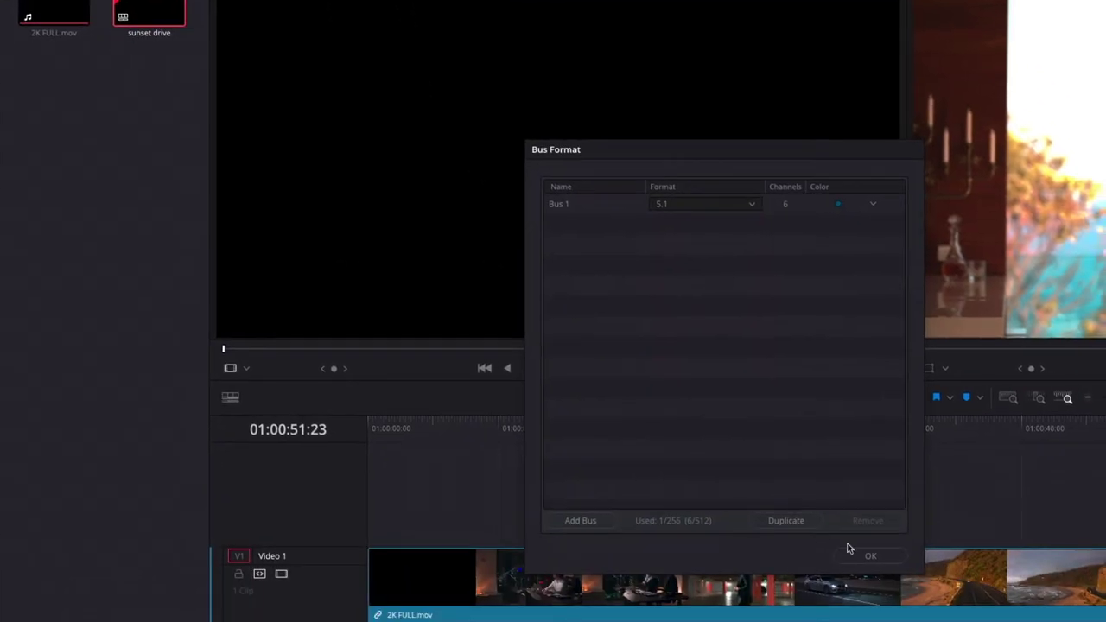
pyautogui.click(873, 558)
# - Play the timeline briefly to check the surround audio, then go to the Deliver page
pyautogui.press('space')
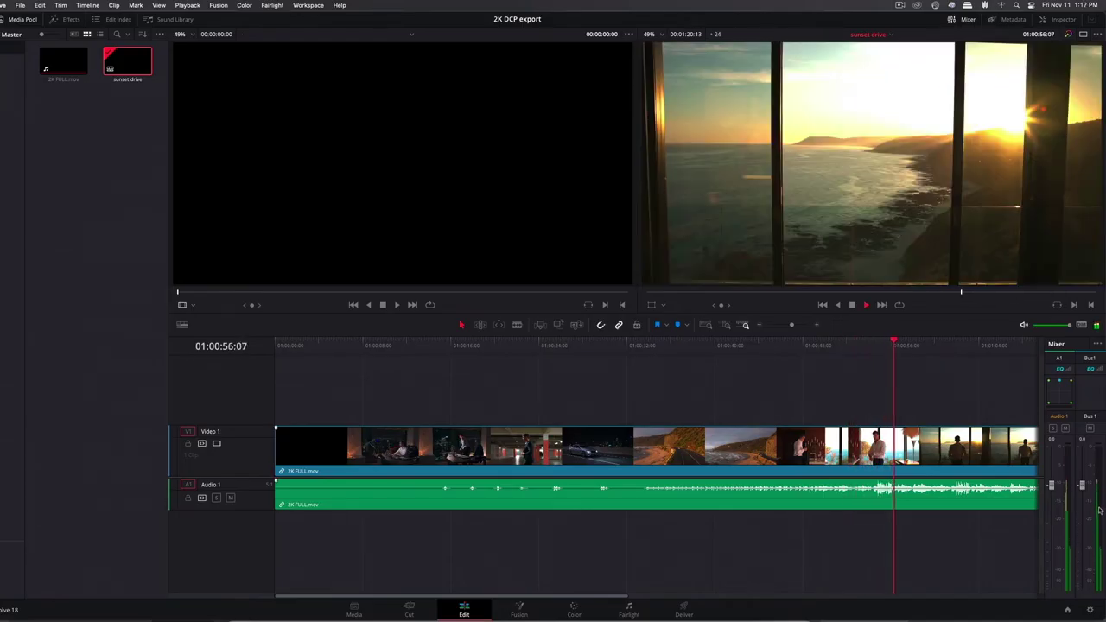
pyautogui.press('space')
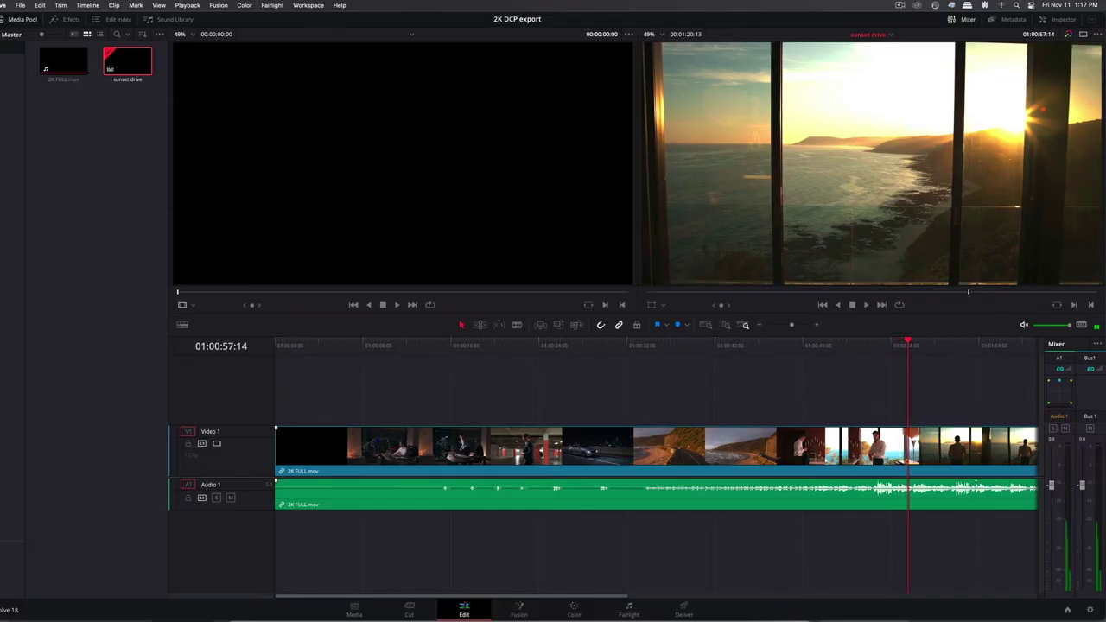
pyautogui.click(684, 610)
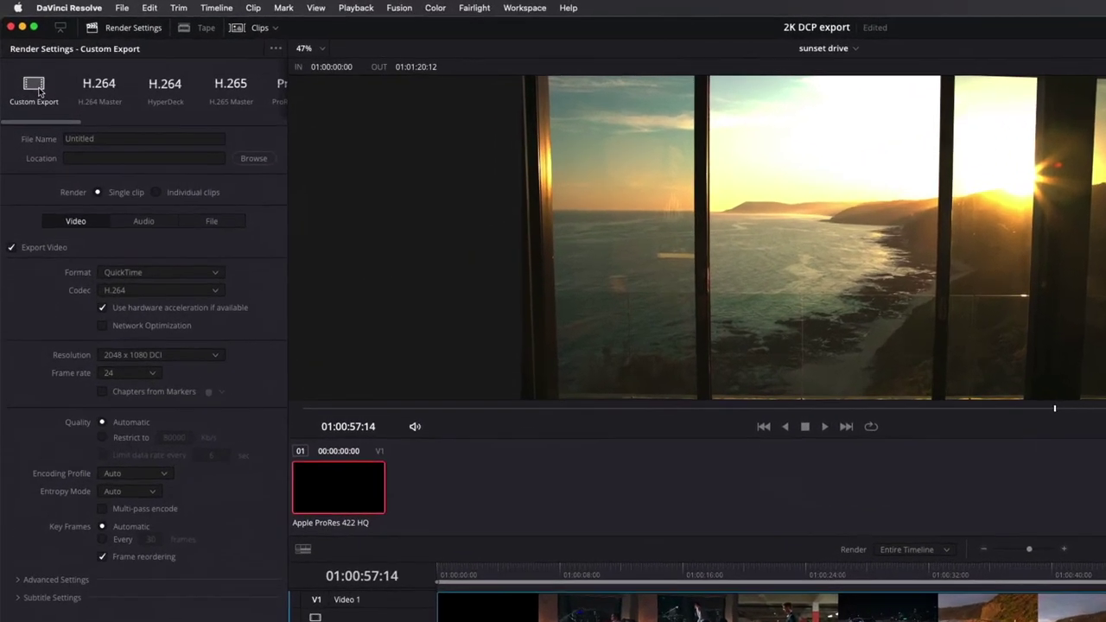
# - Set a Custom Export named 'sunset drive' rendering to Video RAID-02/Resolve DCP Render
pyautogui.click(26, 66)
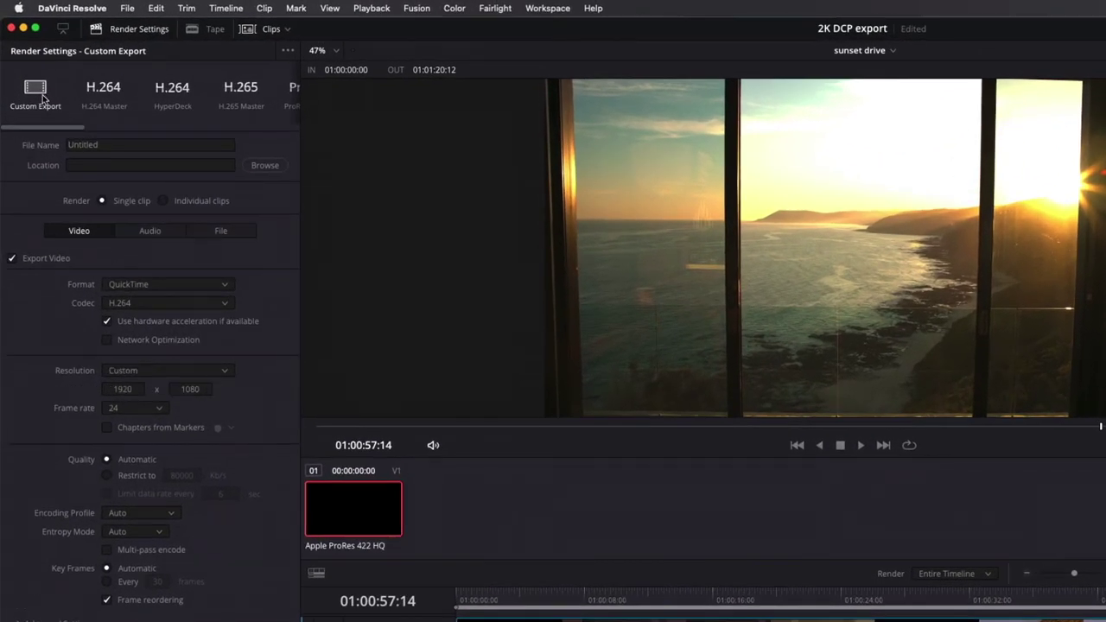
pyautogui.moveTo(108, 145); pyautogui.dragTo(54, 146)
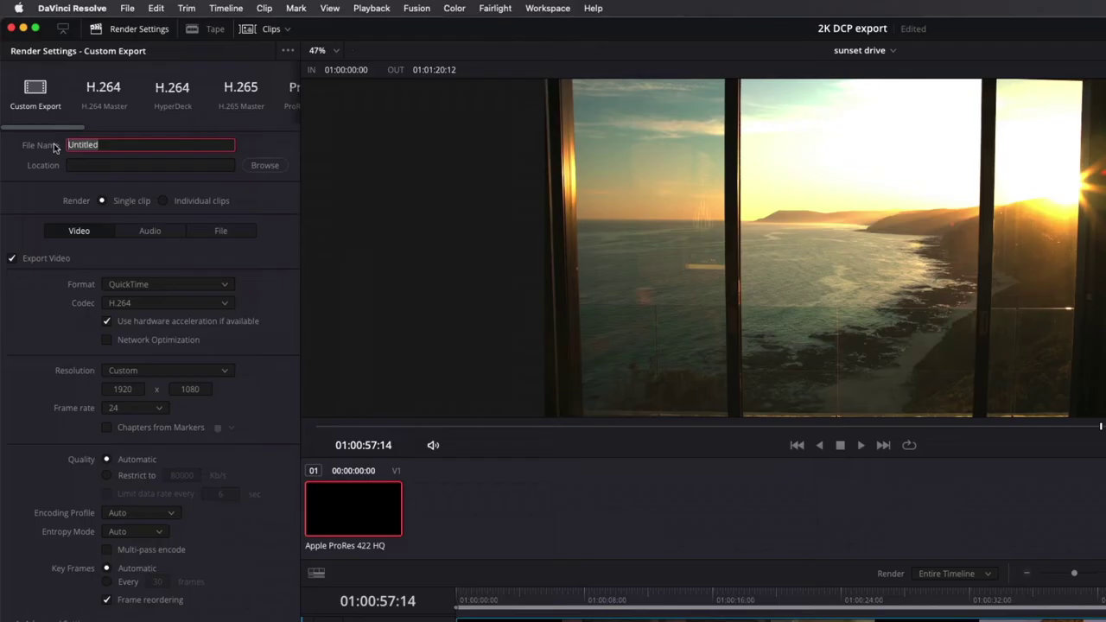
pyautogui.write('sunset drive')
pyautogui.click(264, 165)
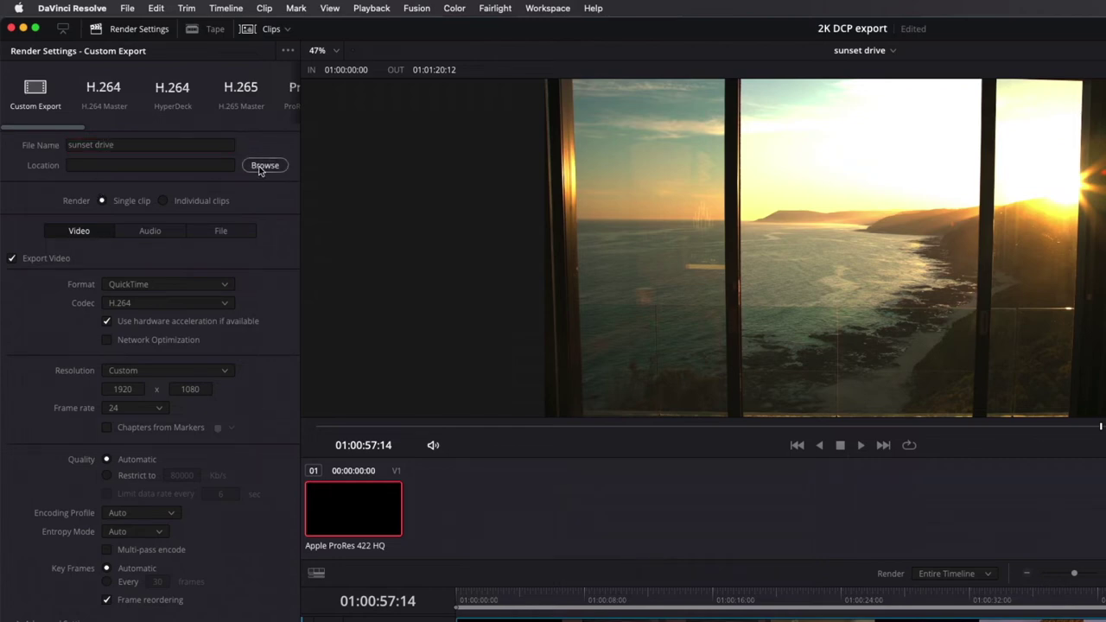
pyautogui.click(941, 290)
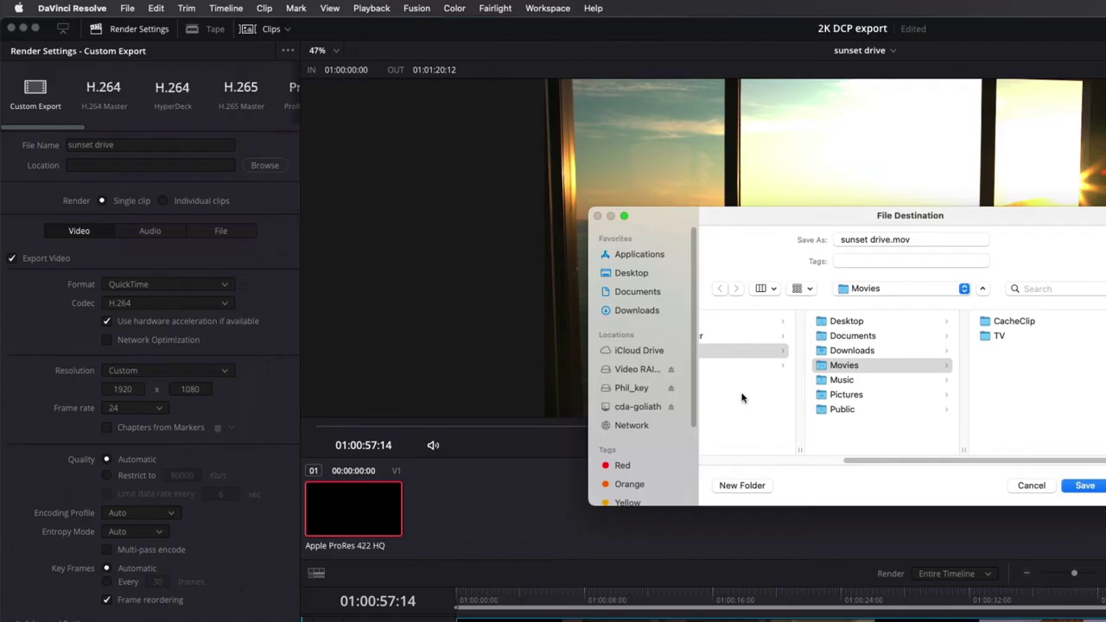
pyautogui.click(641, 372)
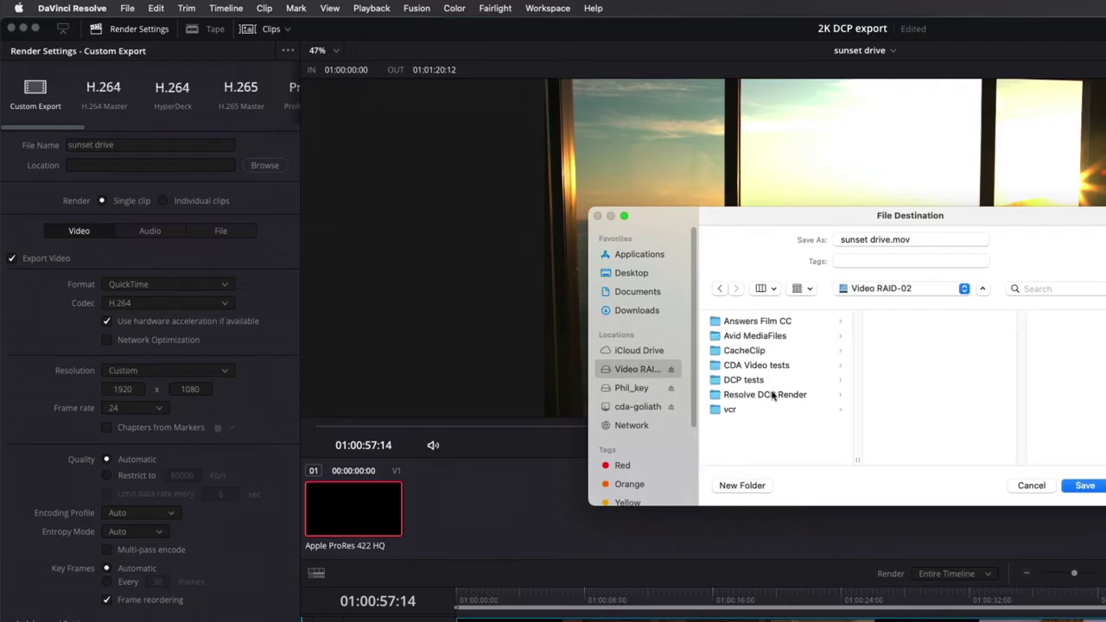
pyautogui.click(767, 394)
pyautogui.click(1085, 486)
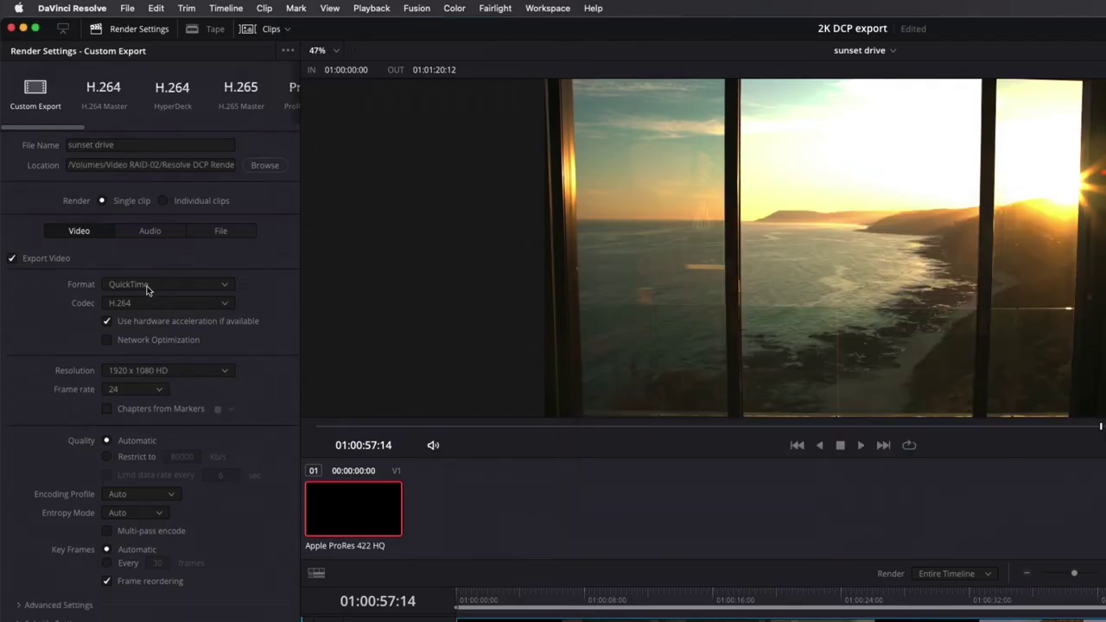
pyautogui.click(173, 288)
# - Set the export to DCP, Kakadu JPEG 2000 codec, 2K DCI type, with interop packaging off
pyautogui.click(160, 303)
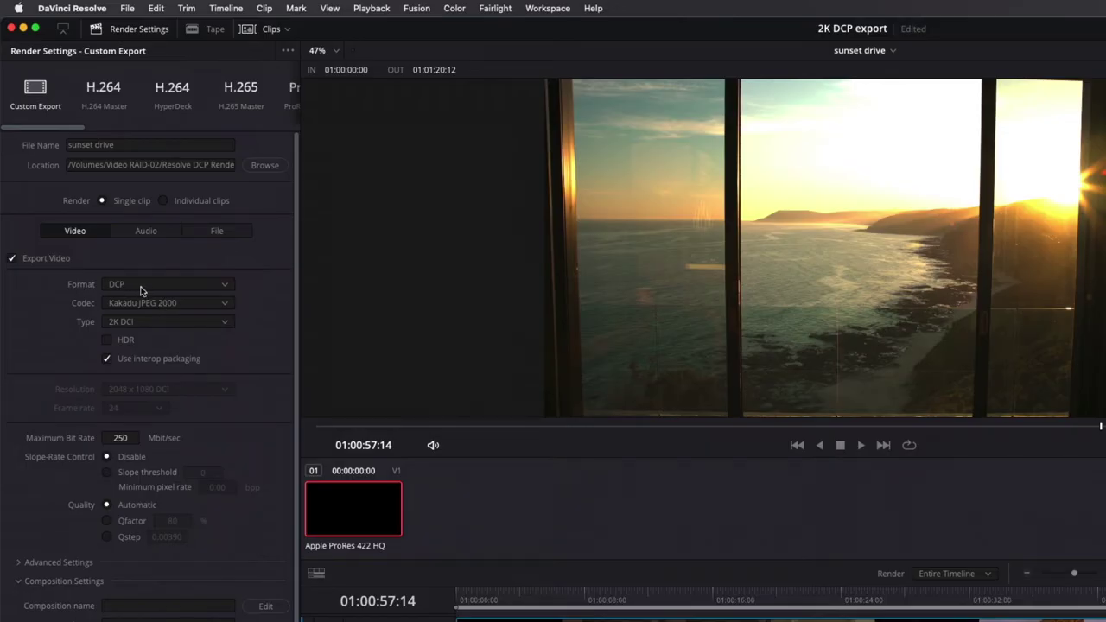
pyautogui.click(221, 306)
pyautogui.click(191, 336)
pyautogui.click(224, 325)
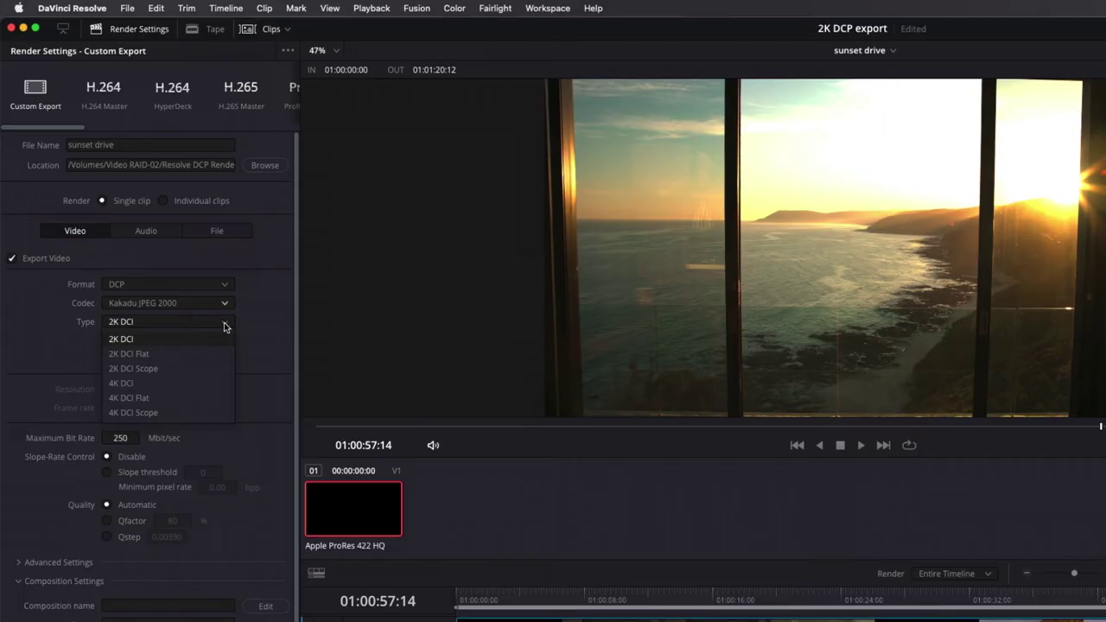
pyautogui.click(134, 344)
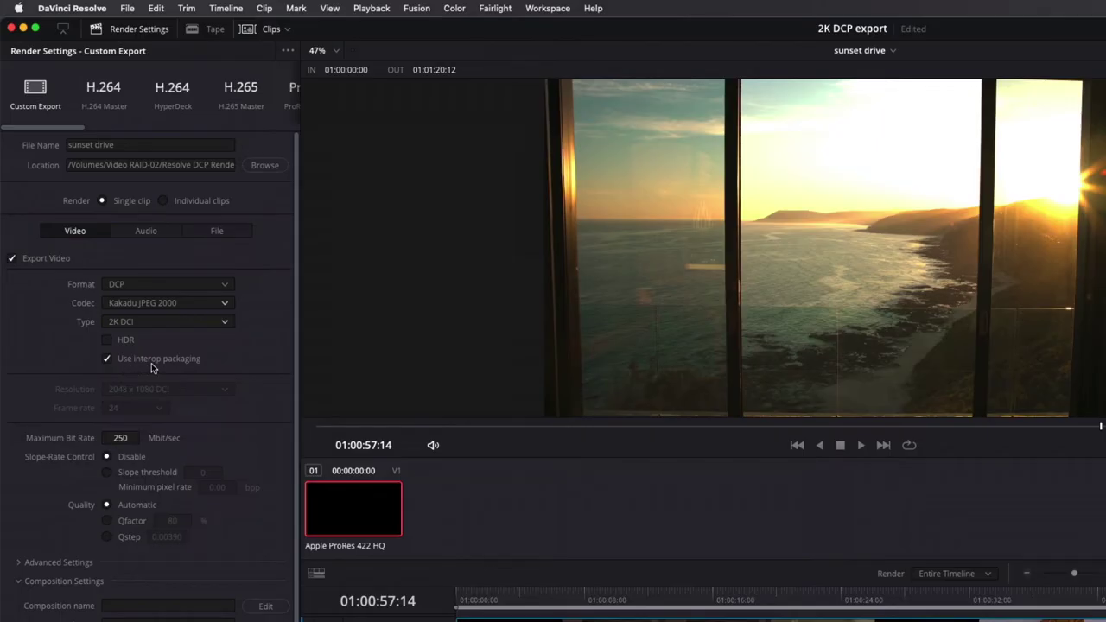
pyautogui.click(125, 362)
pyautogui.click(126, 439)
# - Enter 220 Mbit/sec as the maximum bit rate and scroll down to Composition Settings
pyautogui.write('220')
pyautogui.scroll(-2, 296, 604)
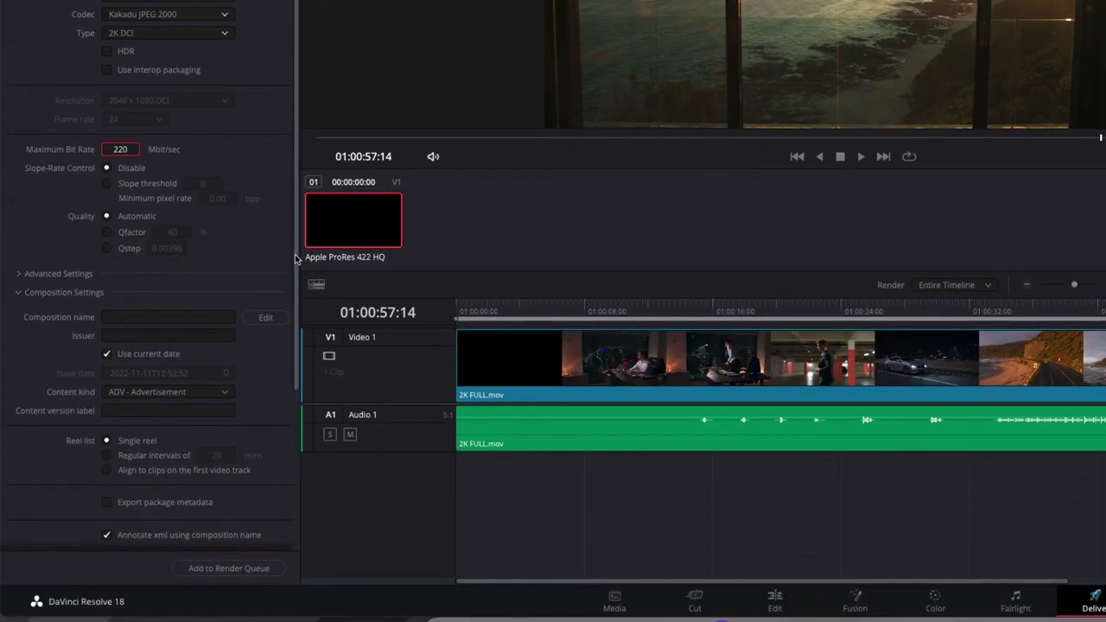
pyautogui.scroll(-3, 297, 316)
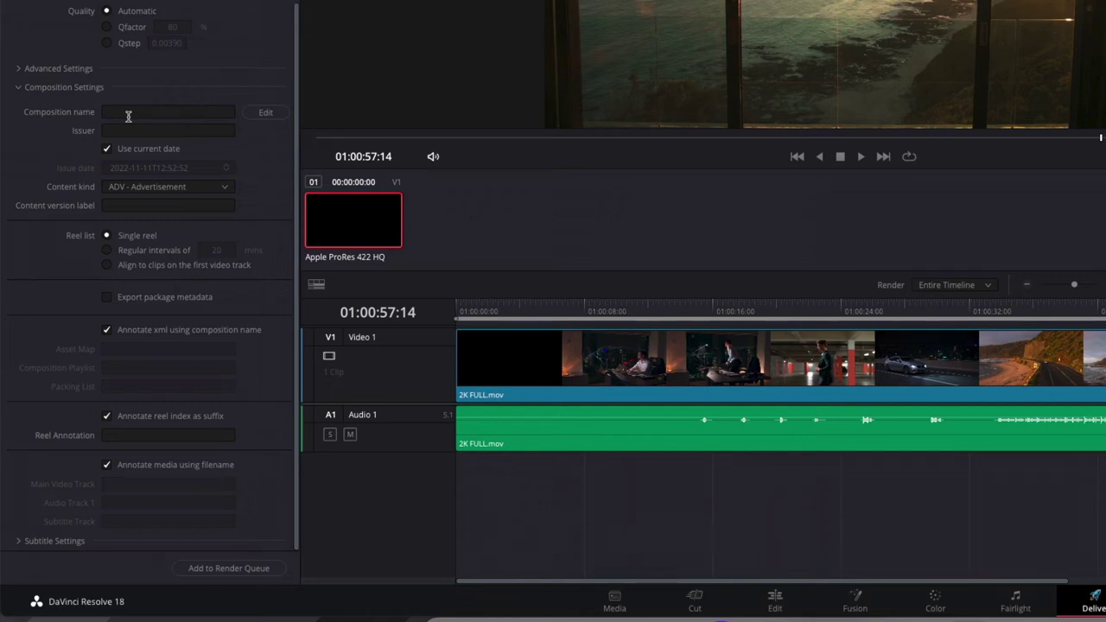
# - Open the Composition Name Generator and enter SunsetRide as the film title
pyautogui.click(257, 116)
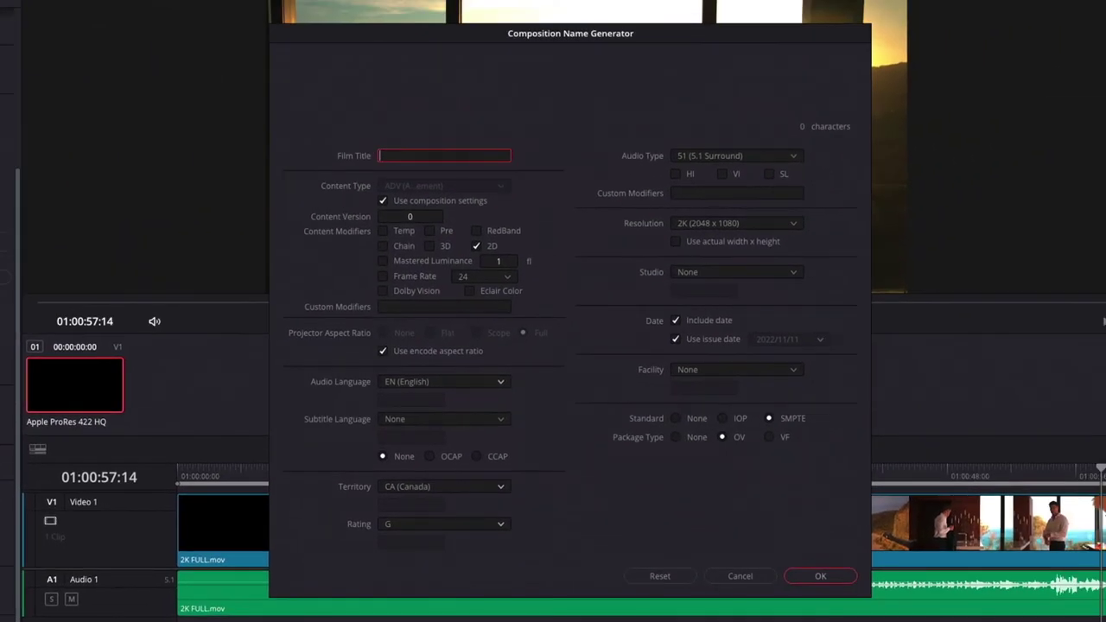
pyautogui.write('S')
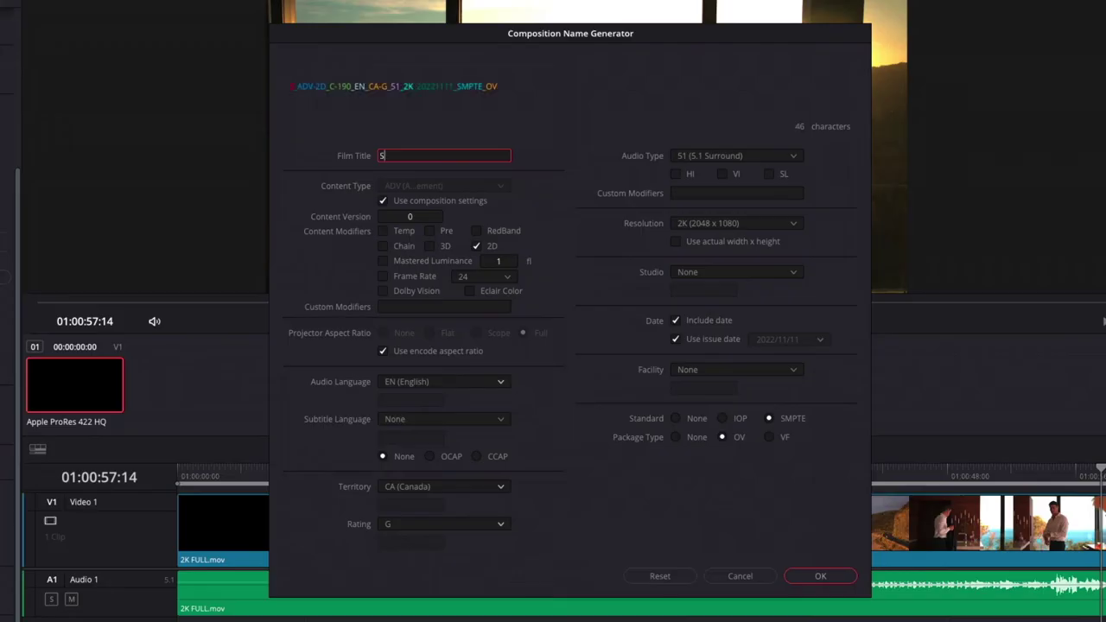
pyautogui.write('unset')
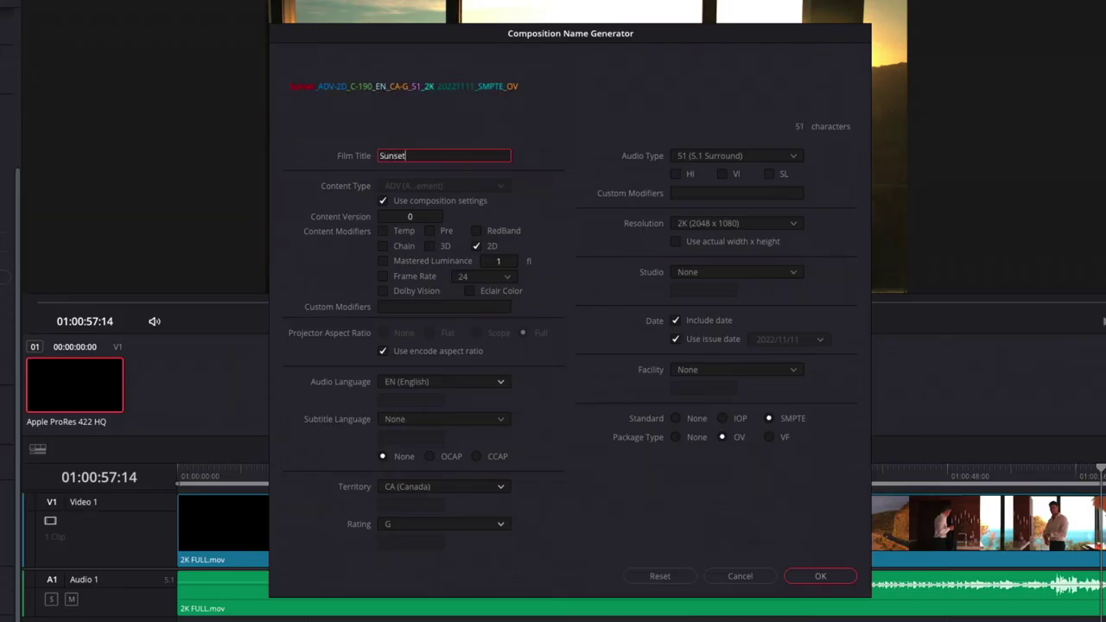
pyautogui.write('Ride')
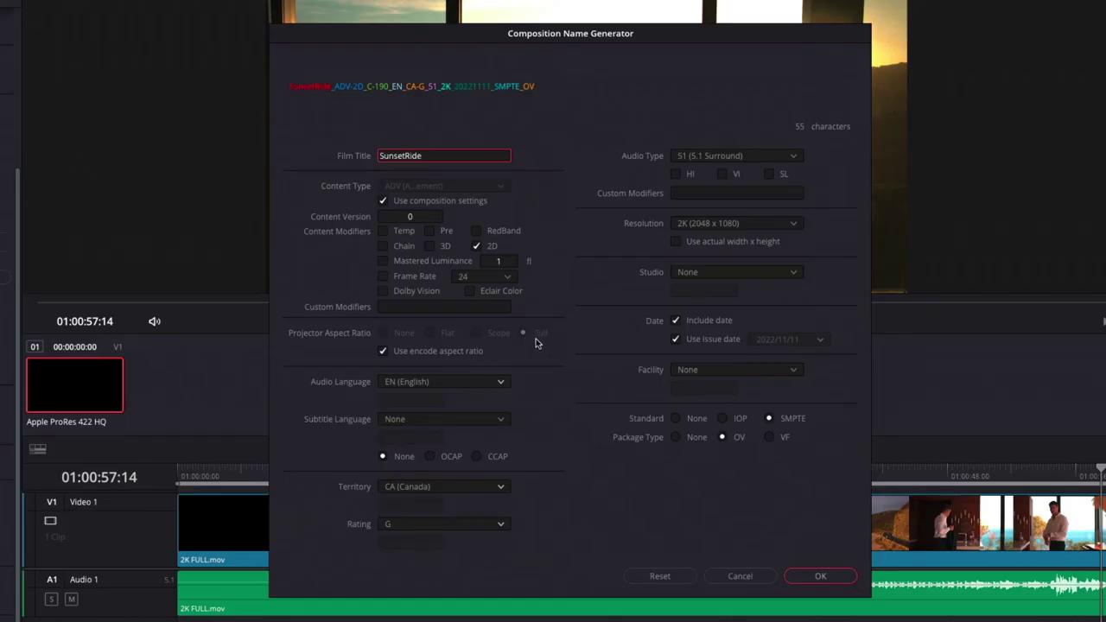
# - Keep EN (English) as the audio language and CA (Canada) as the territory
pyautogui.click(497, 383)
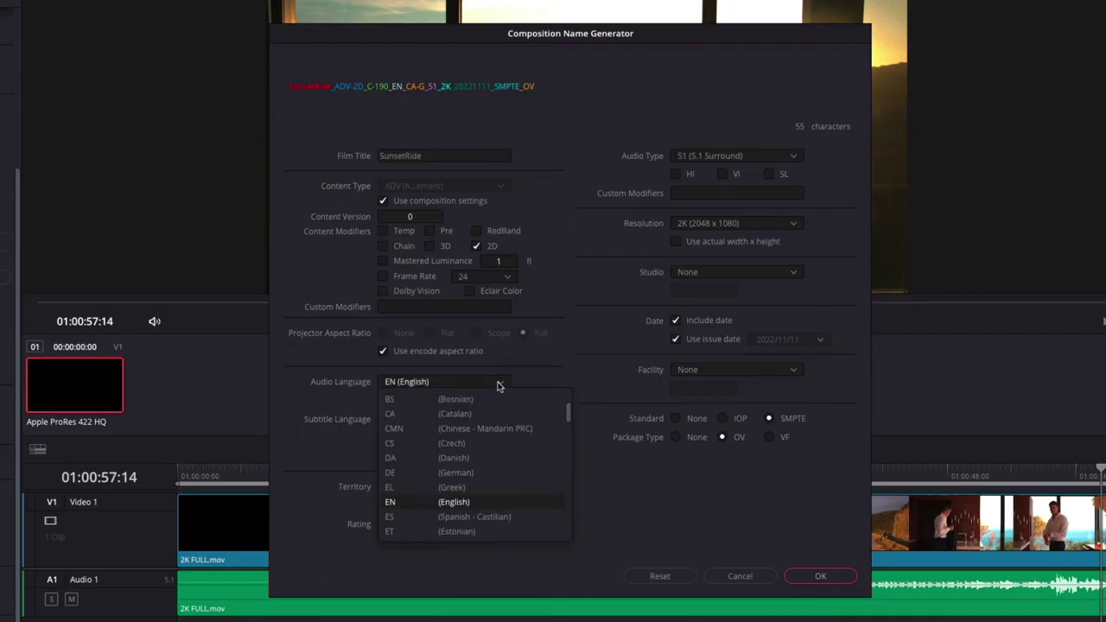
pyautogui.scroll(3, 484, 393)
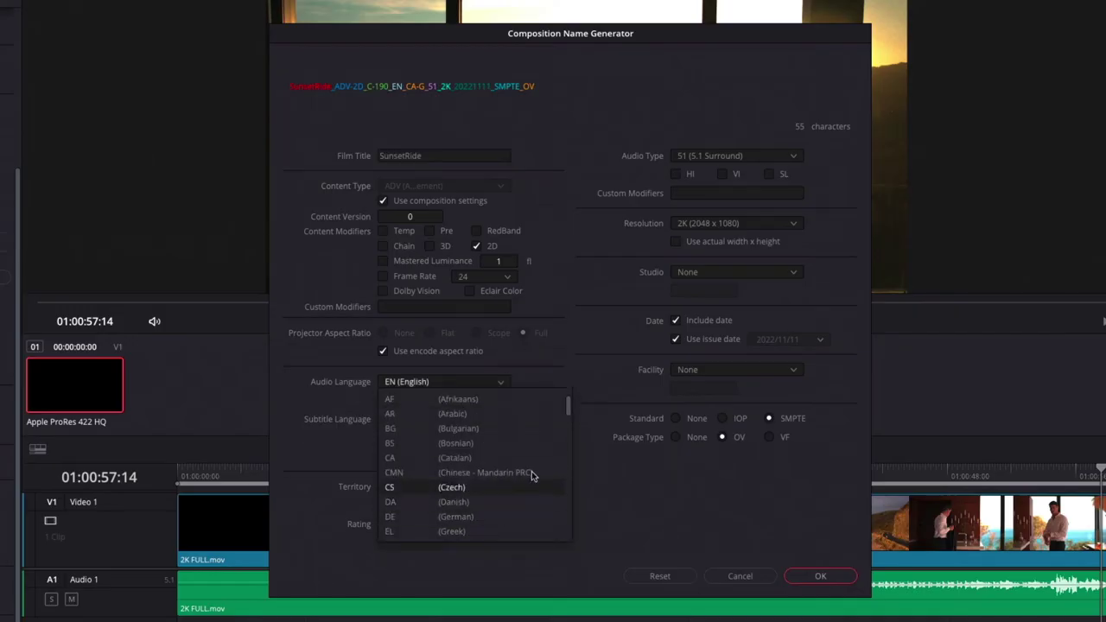
pyautogui.scroll(-4, 568, 412)
pyautogui.click(475, 485)
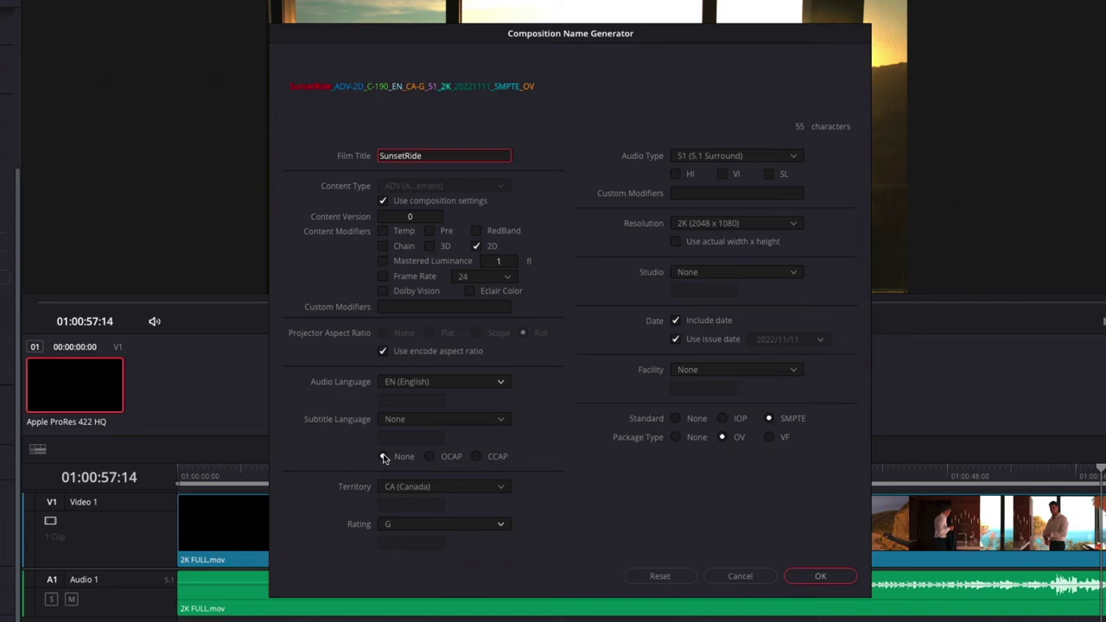
pyautogui.click(500, 487)
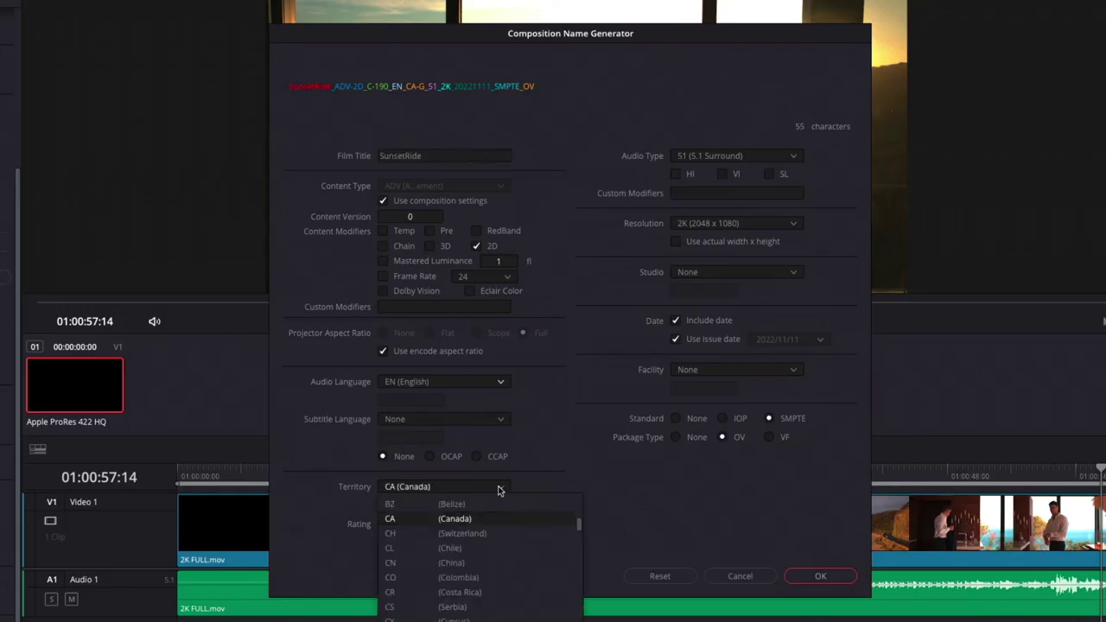
pyautogui.click(472, 519)
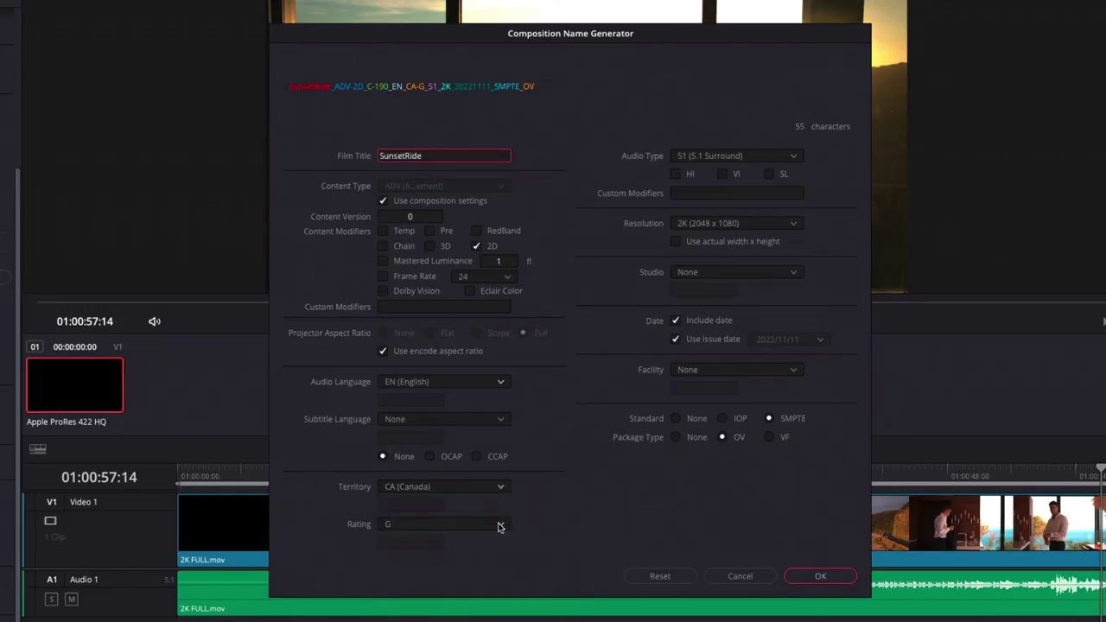
# - Set the Rating dropdown to None
pyautogui.click(499, 525)
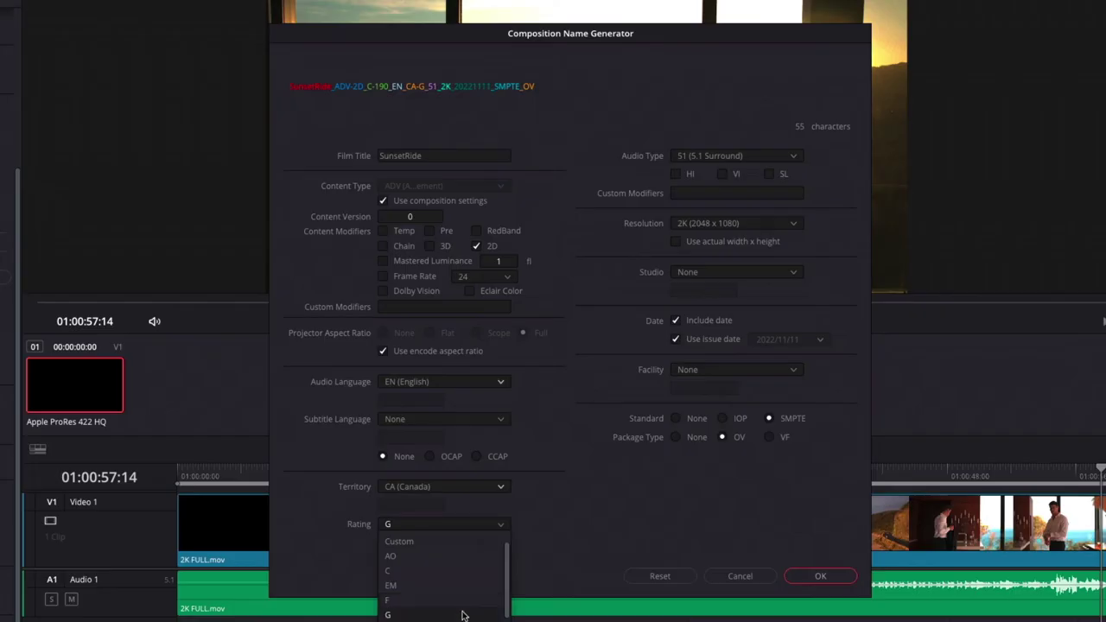
pyautogui.scroll(-3, 501, 596)
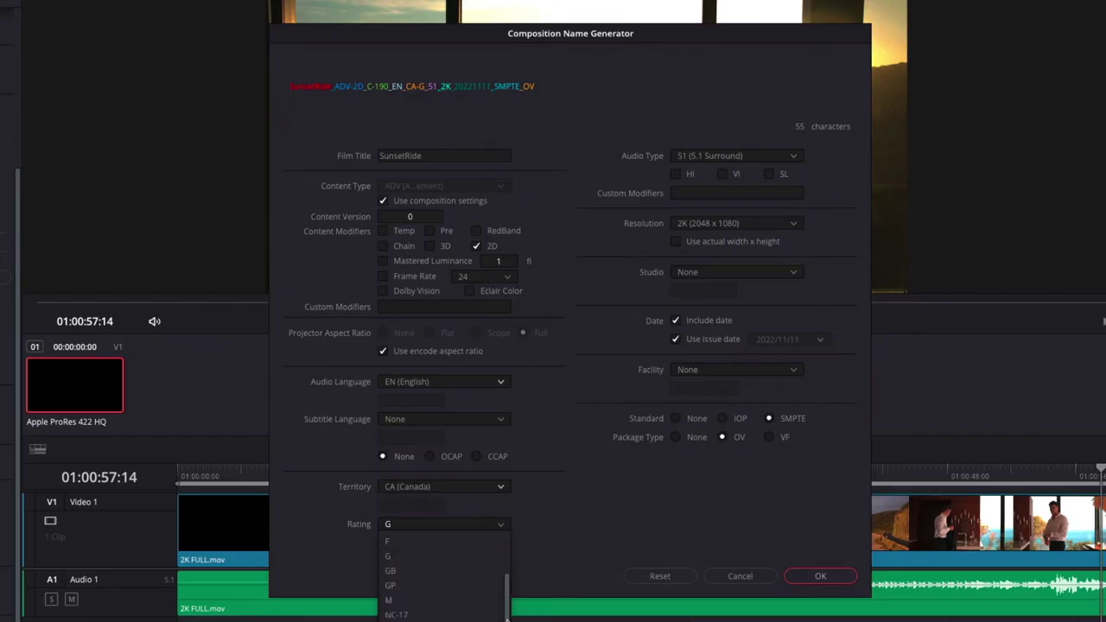
pyautogui.scroll(-1, 501, 596)
pyautogui.scroll(4, 505, 570)
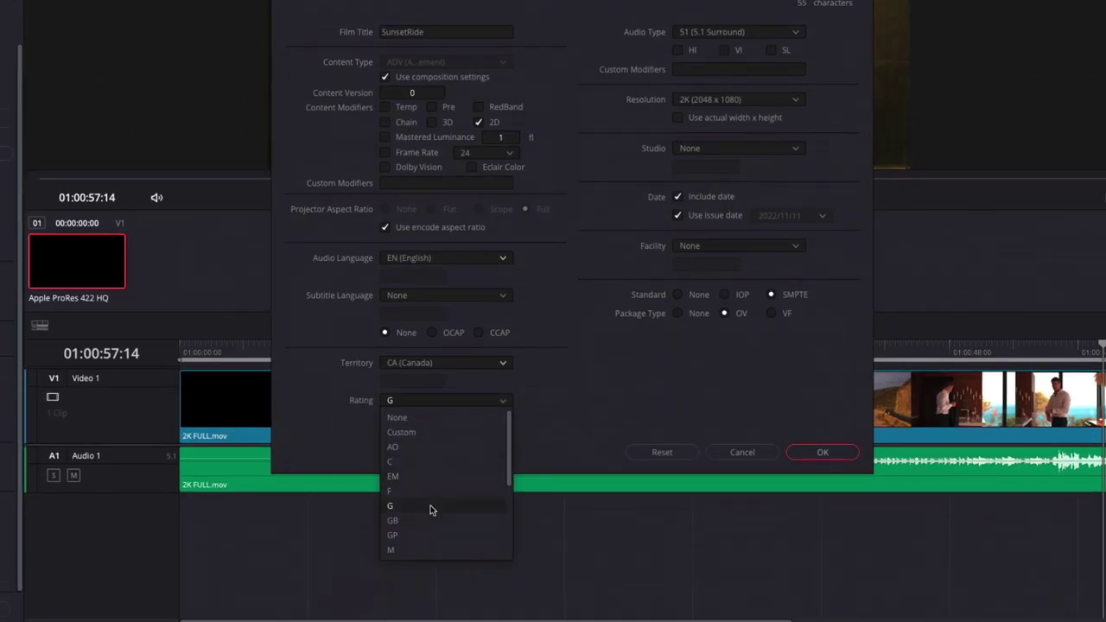
pyautogui.click(423, 420)
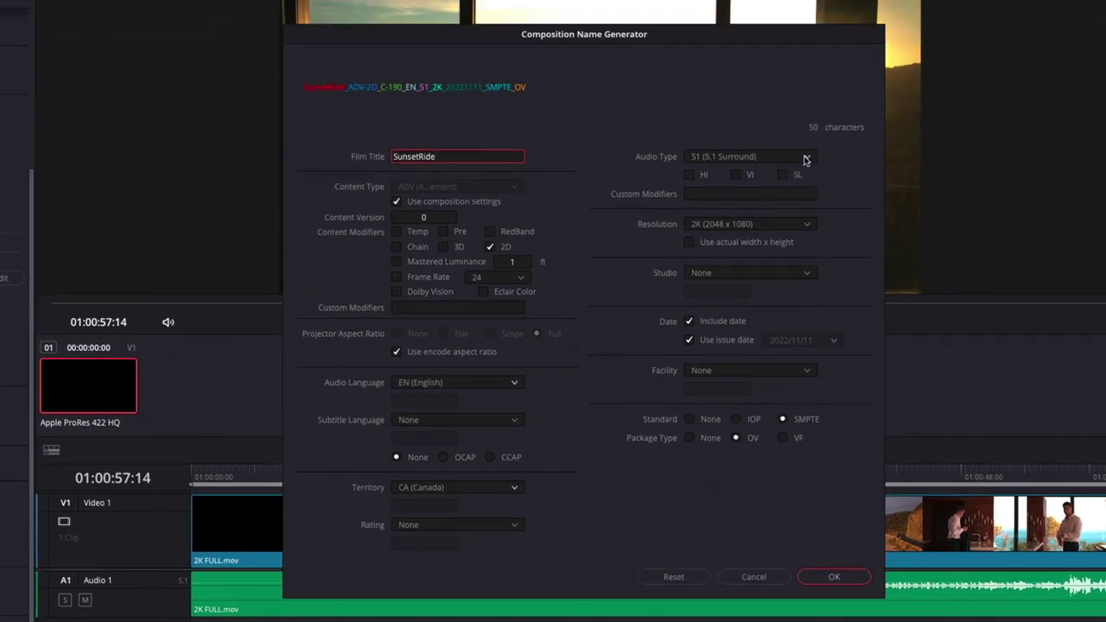
pyautogui.click(805, 160)
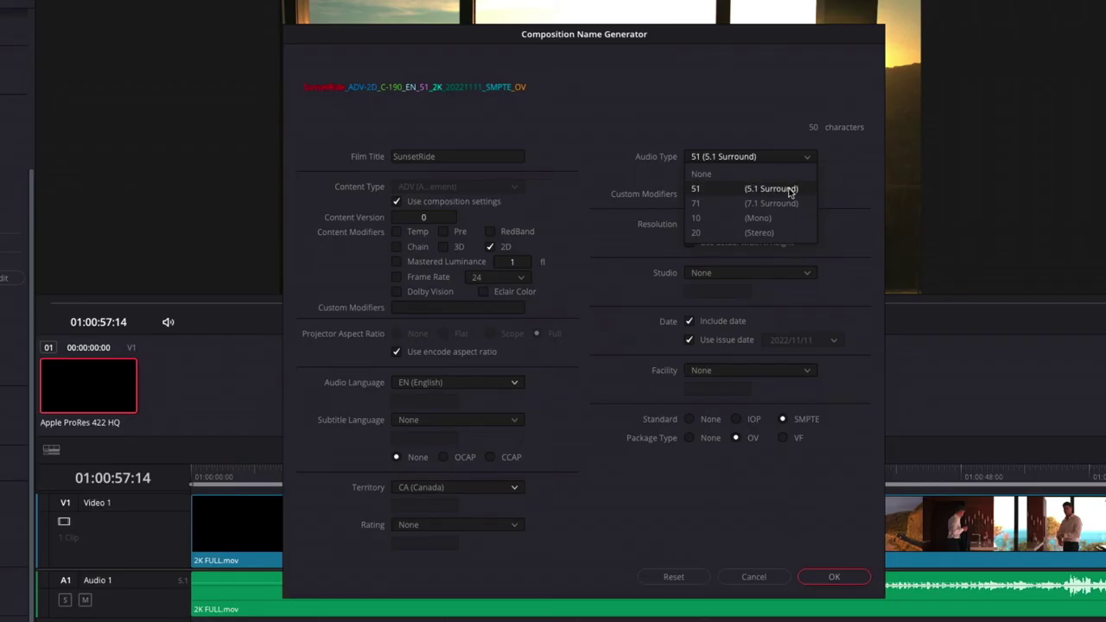
pyautogui.click(789, 190)
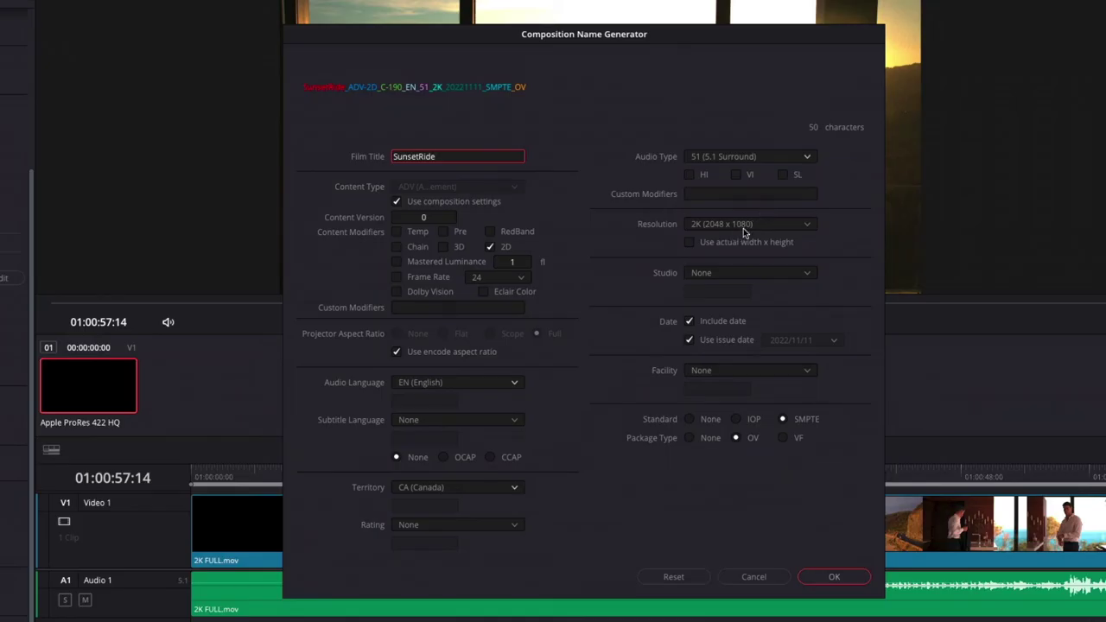
pyautogui.click(803, 226)
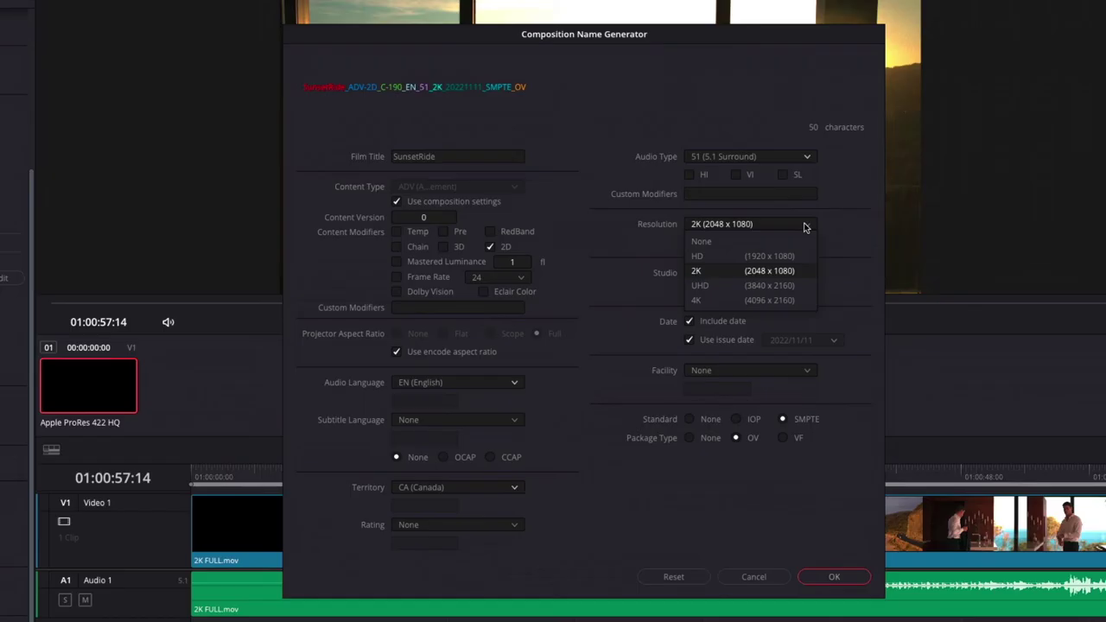
pyautogui.click(790, 275)
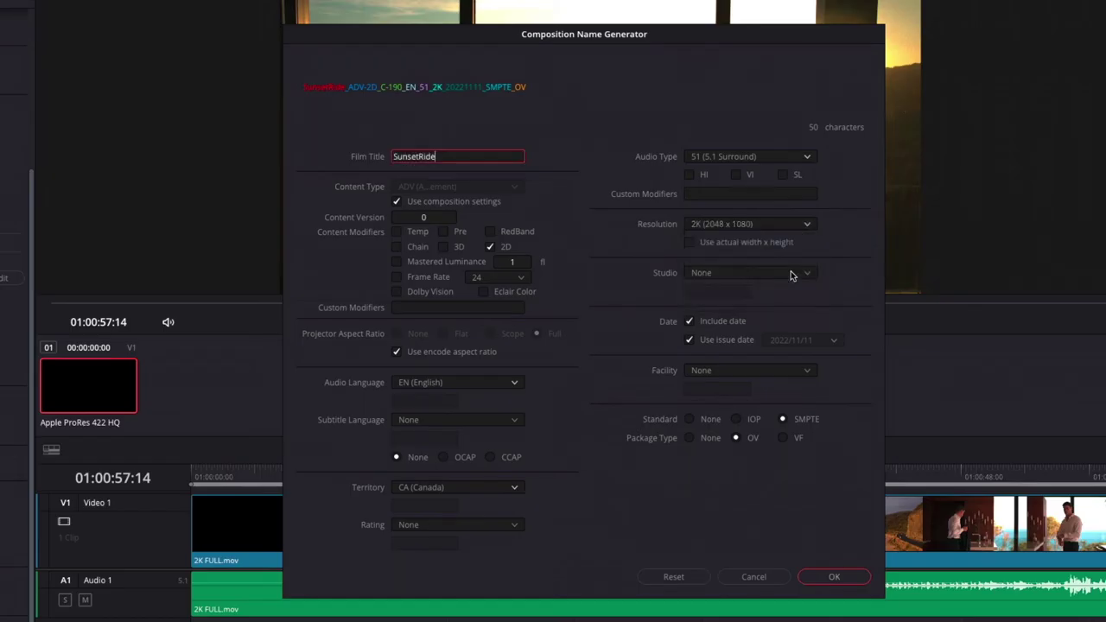
pyautogui.click(737, 438)
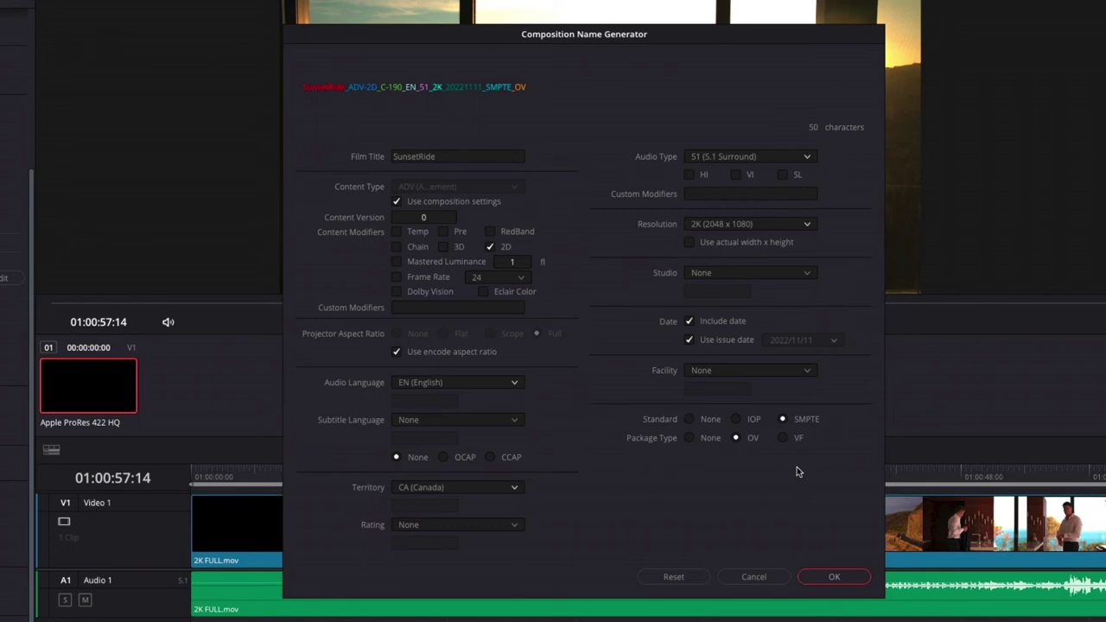
pyautogui.click(835, 577)
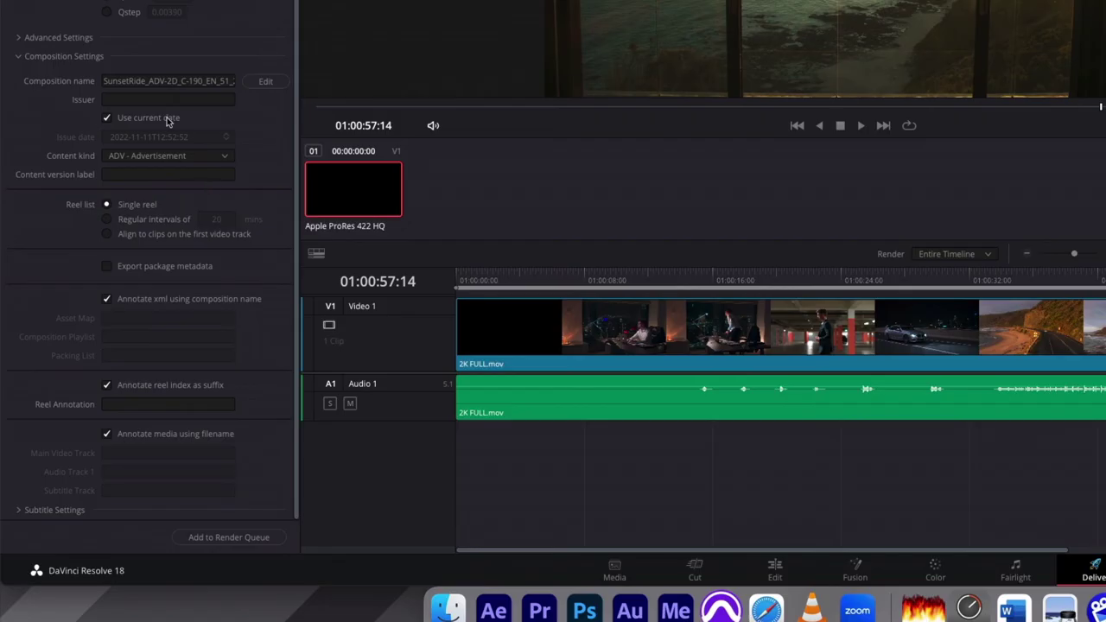
# - Enter the issuer's name in the DCP composition's Issuer field
pyautogui.click(133, 99)
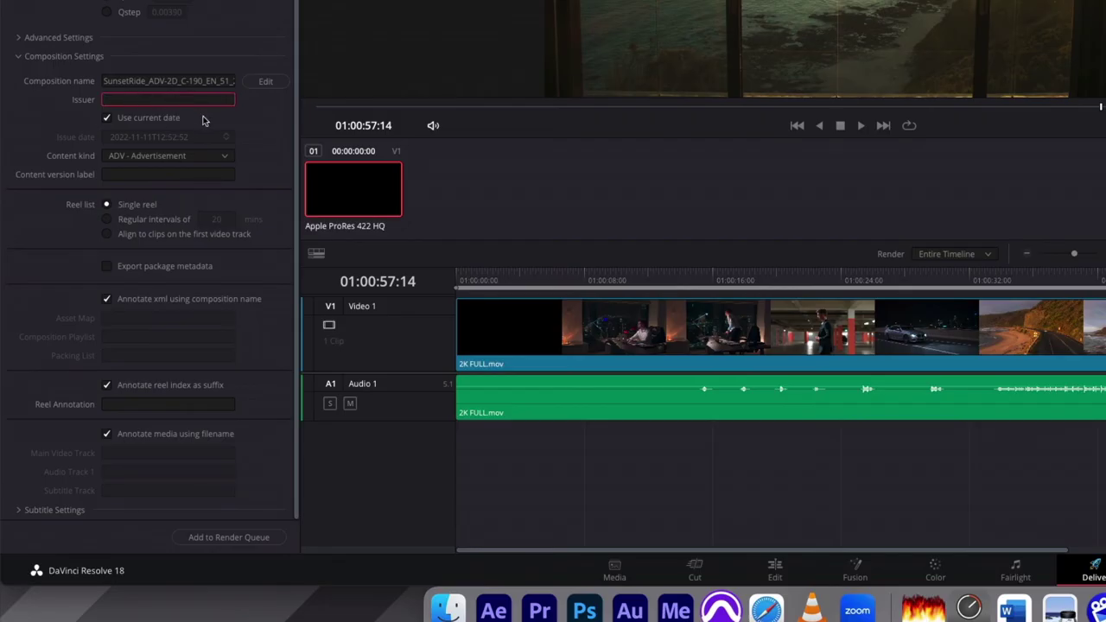
pyautogui.write('PhilHawes')
# - Change the content kind from ADV - Advertisement to SHR - Short
pyautogui.click(201, 159)
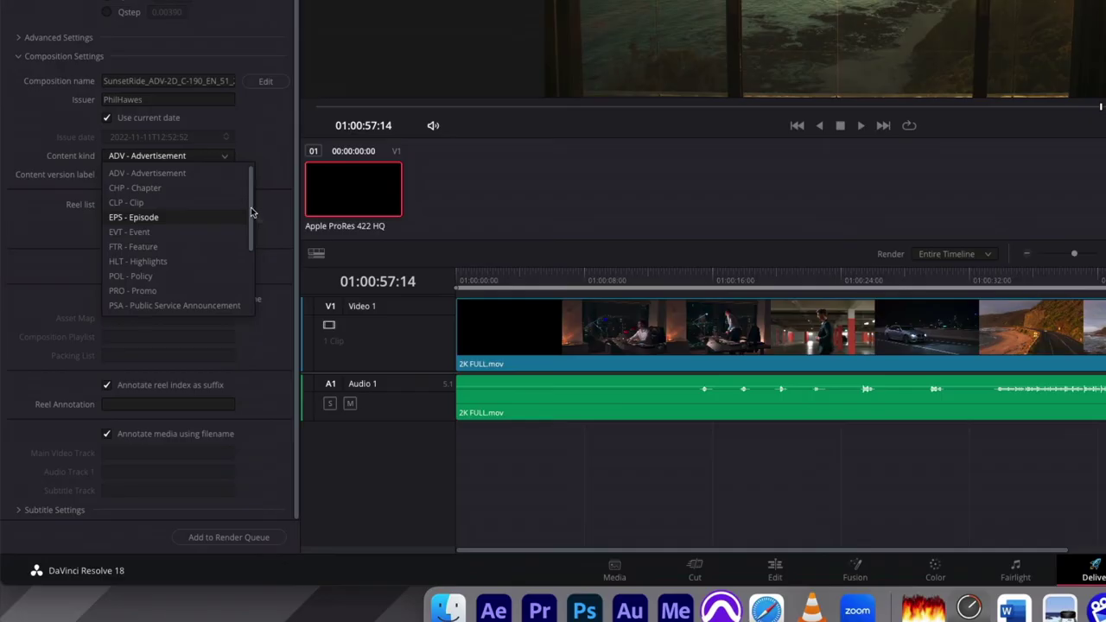
pyautogui.scroll(-2, 251, 215)
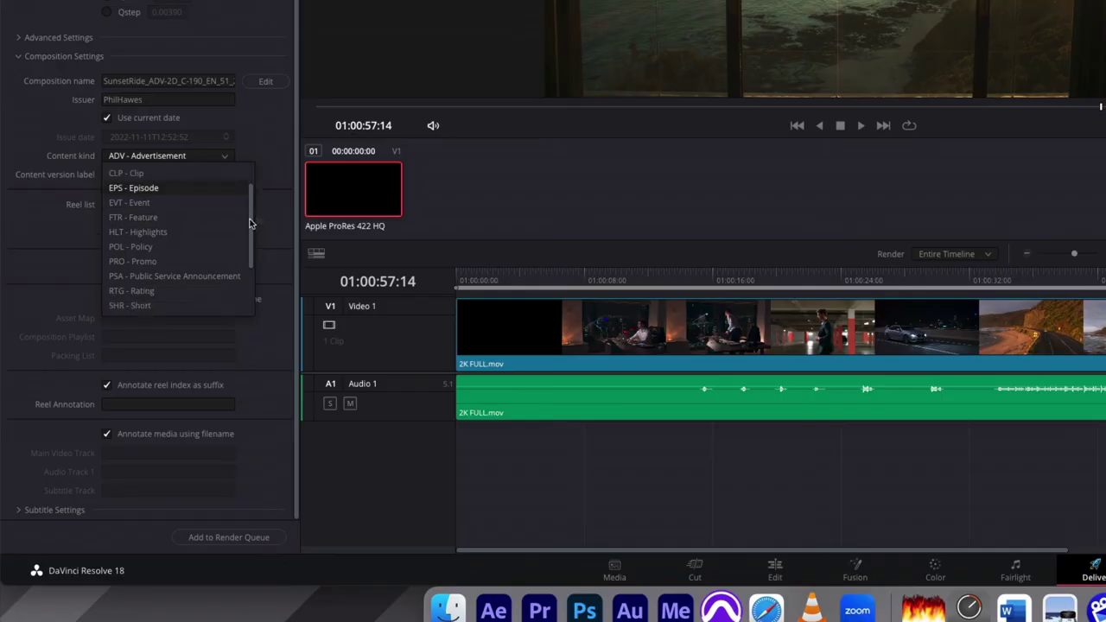
pyautogui.click(167, 306)
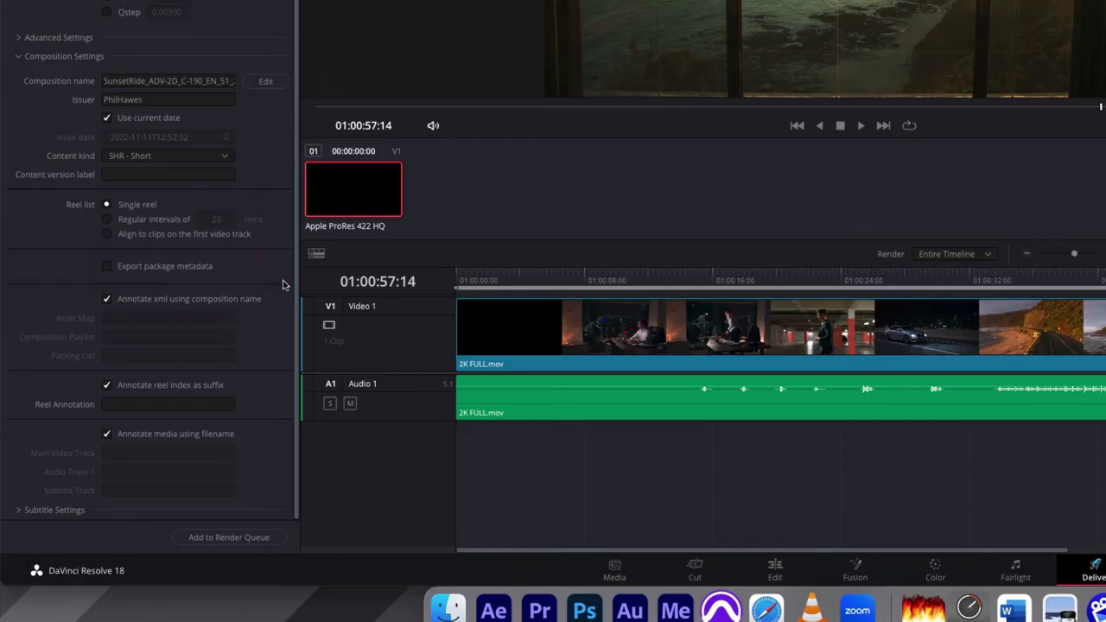
pyautogui.click(21, 514)
pyautogui.moveTo(297, 436); pyautogui.dragTo(299, 516)
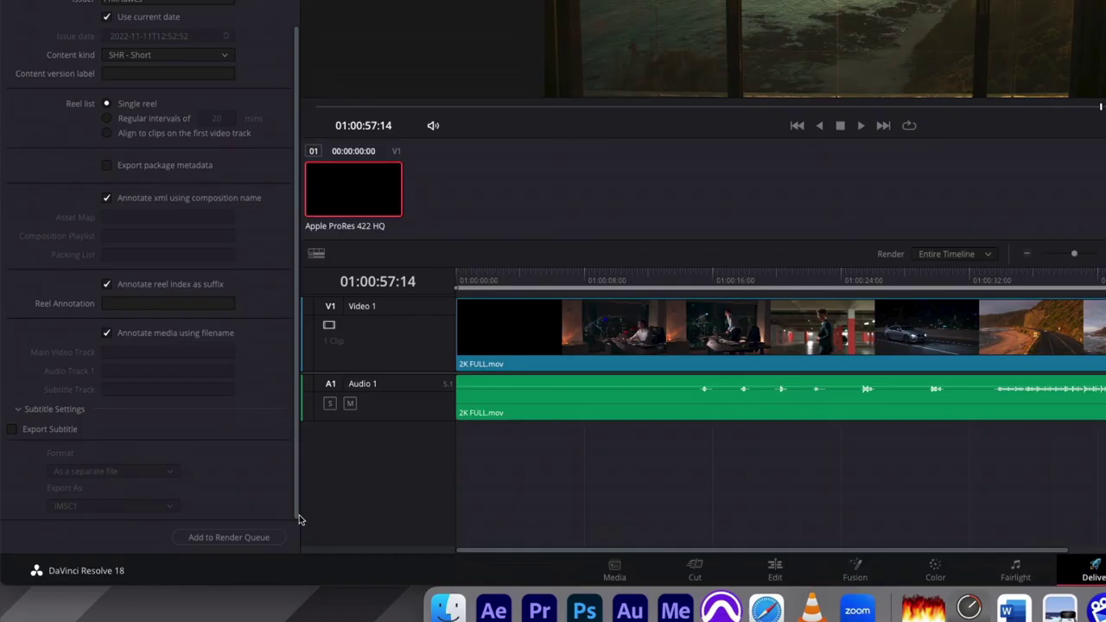
pyautogui.click(34, 410)
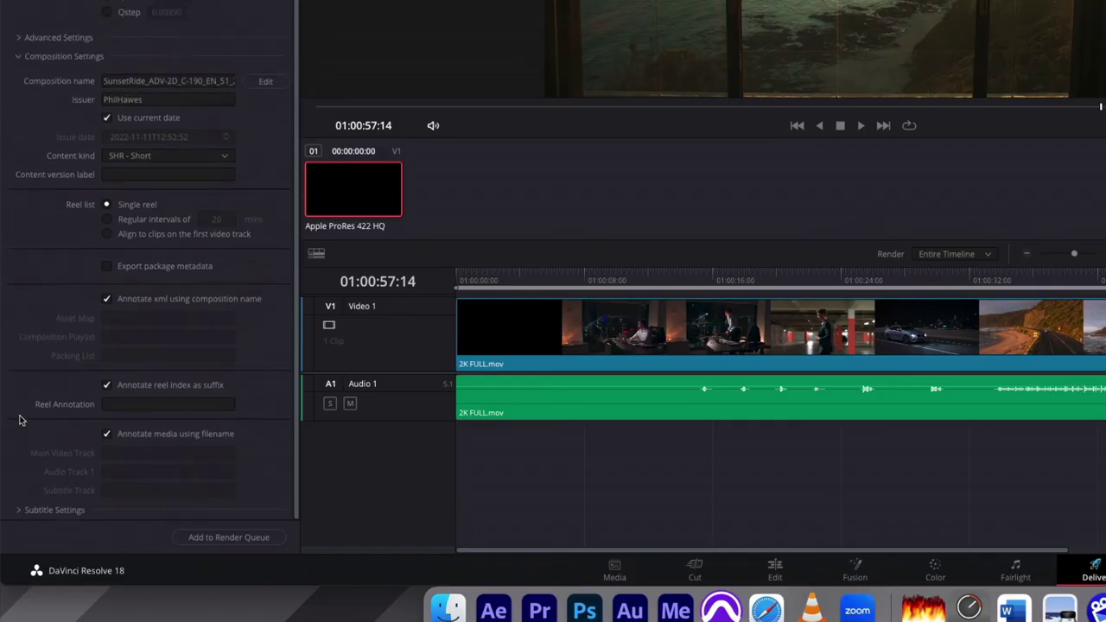
pyautogui.scroll(5, 293, 462)
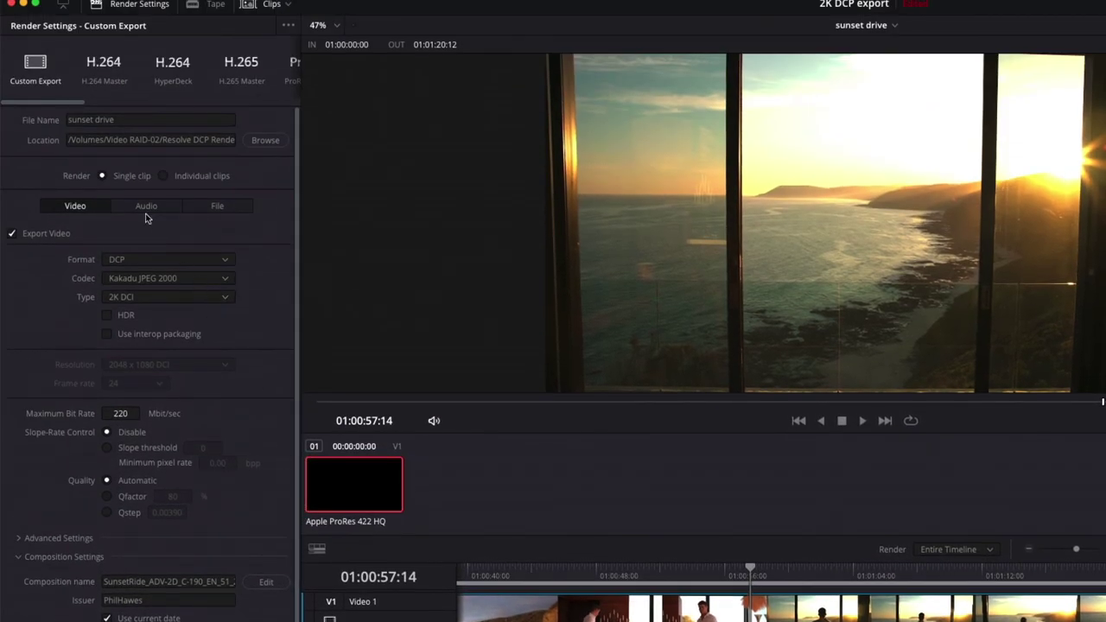
# - Set the DCP audio to Linear PCM, 48000 Hz, 5.1 configuration, output from Bus 1 (5.1)
pyautogui.click(147, 209)
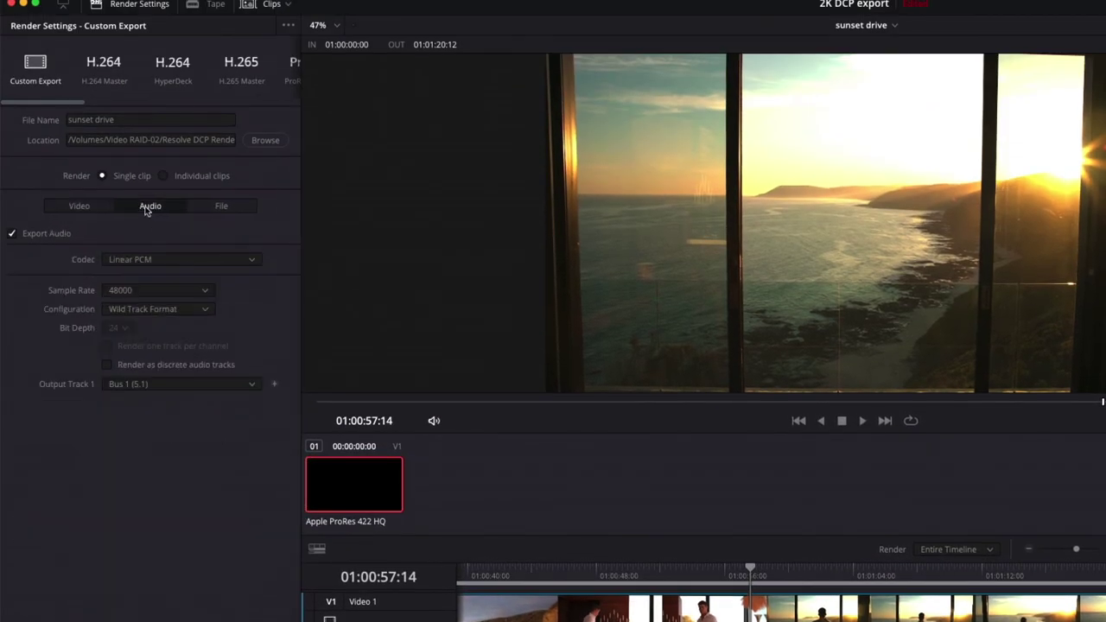
pyautogui.click(183, 261)
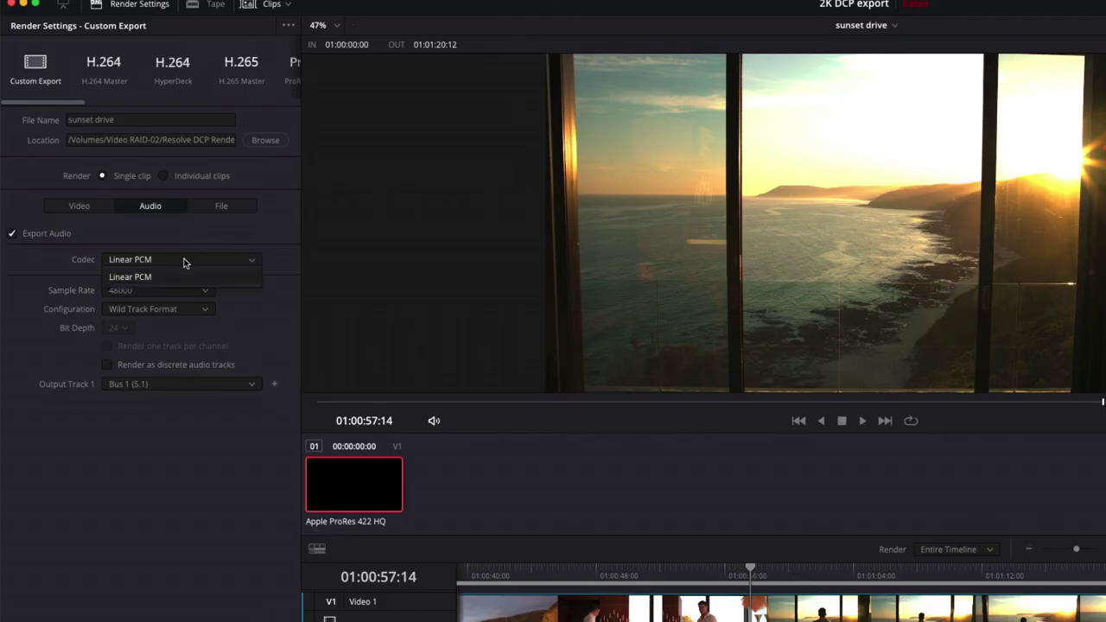
pyautogui.click(182, 264)
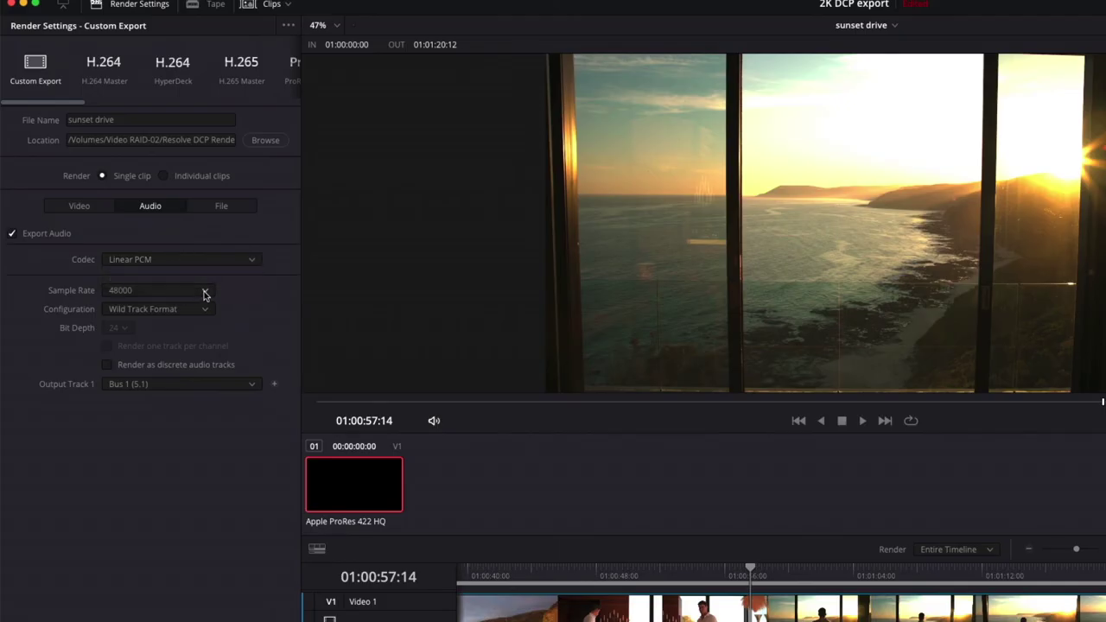
pyautogui.click(205, 294)
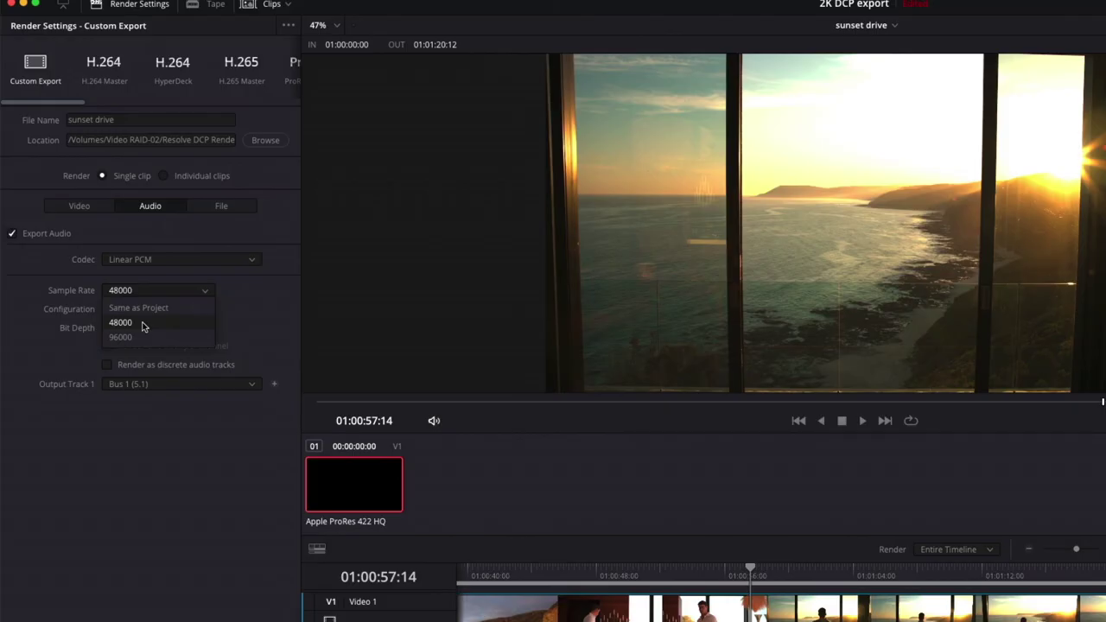
pyautogui.click(143, 324)
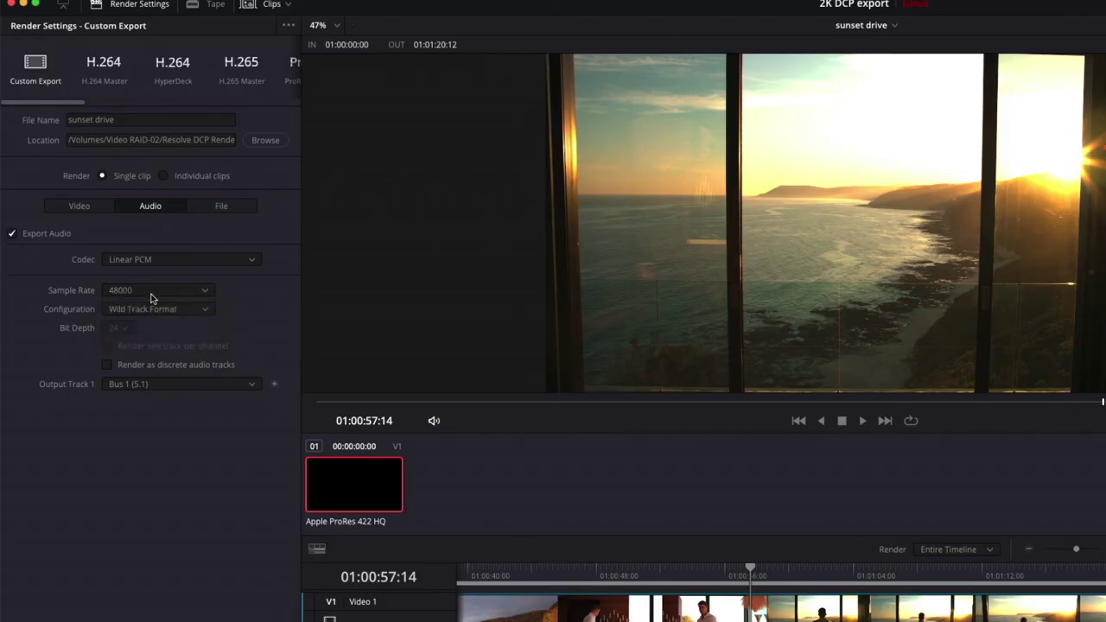
pyautogui.click(205, 311)
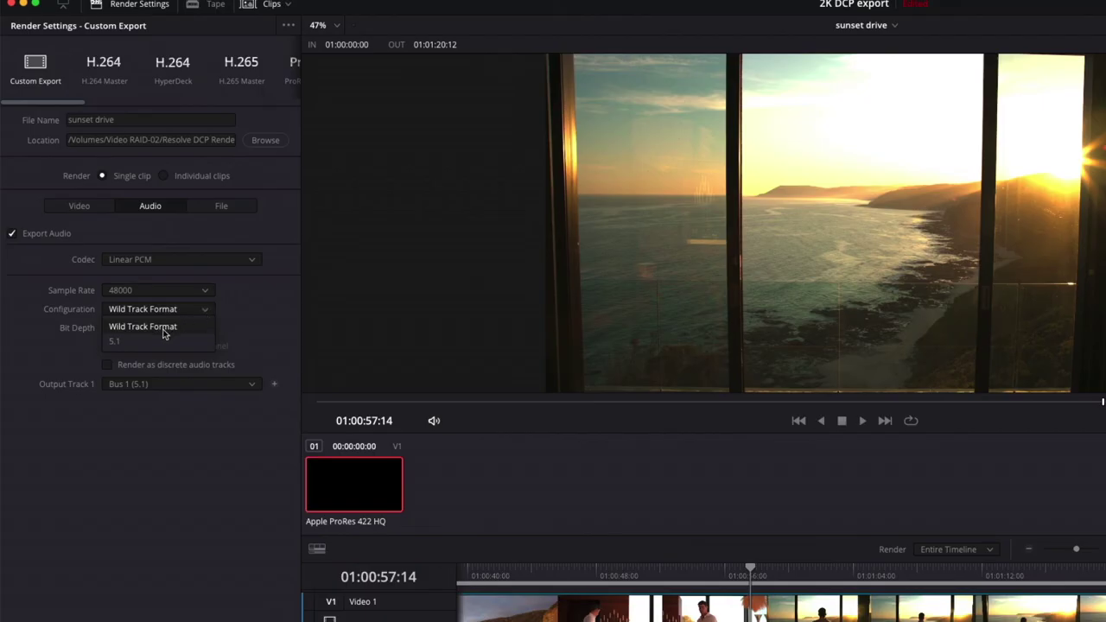
pyautogui.click(140, 342)
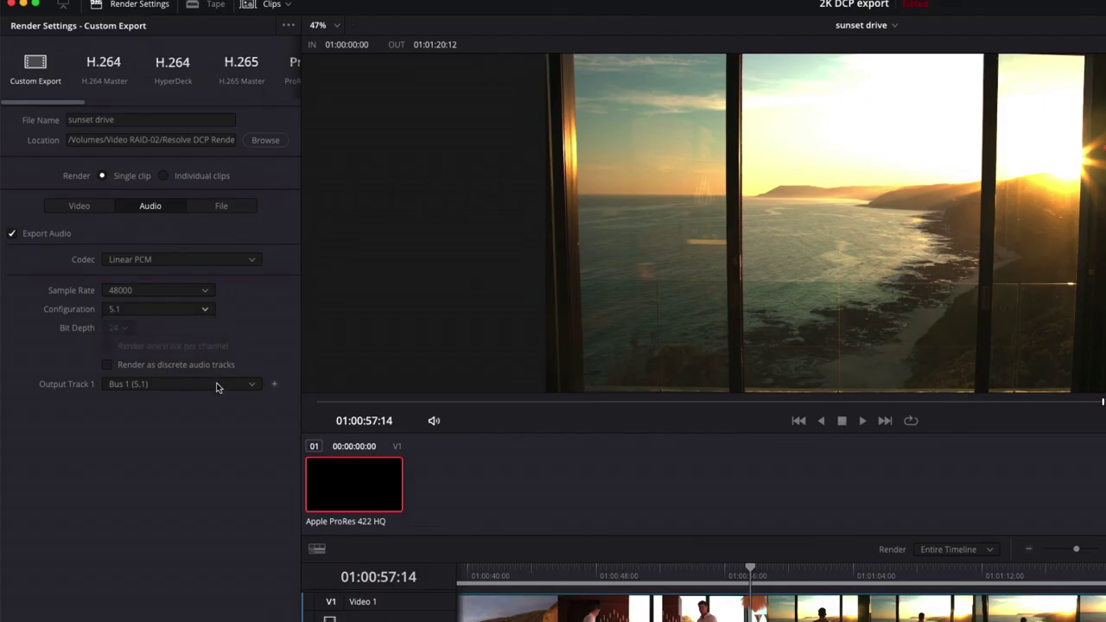
pyautogui.click(250, 388)
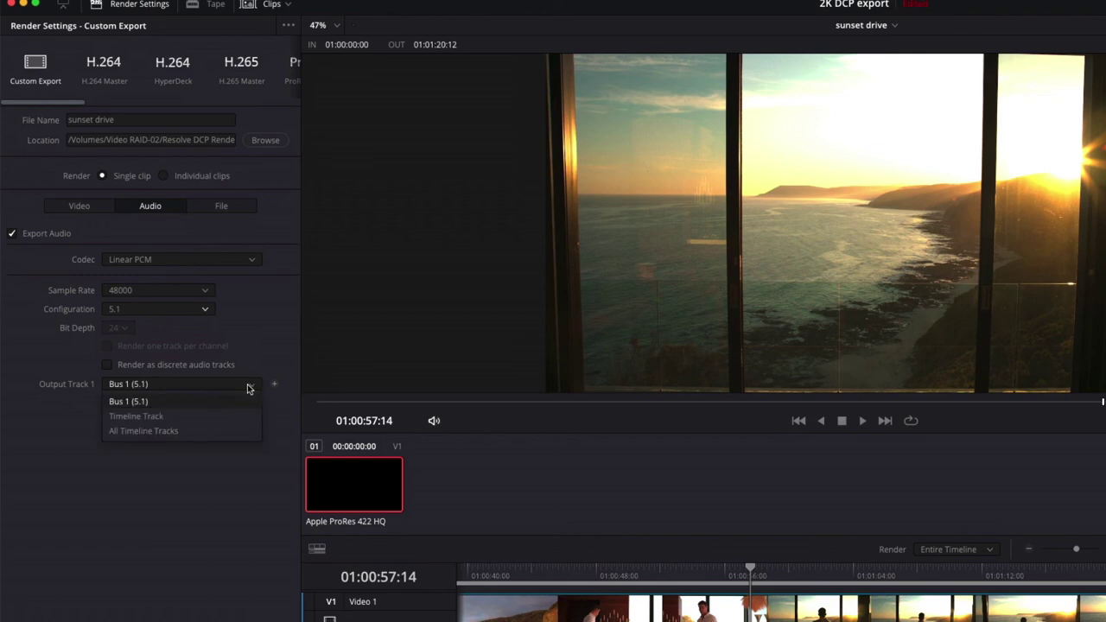
pyautogui.click(174, 403)
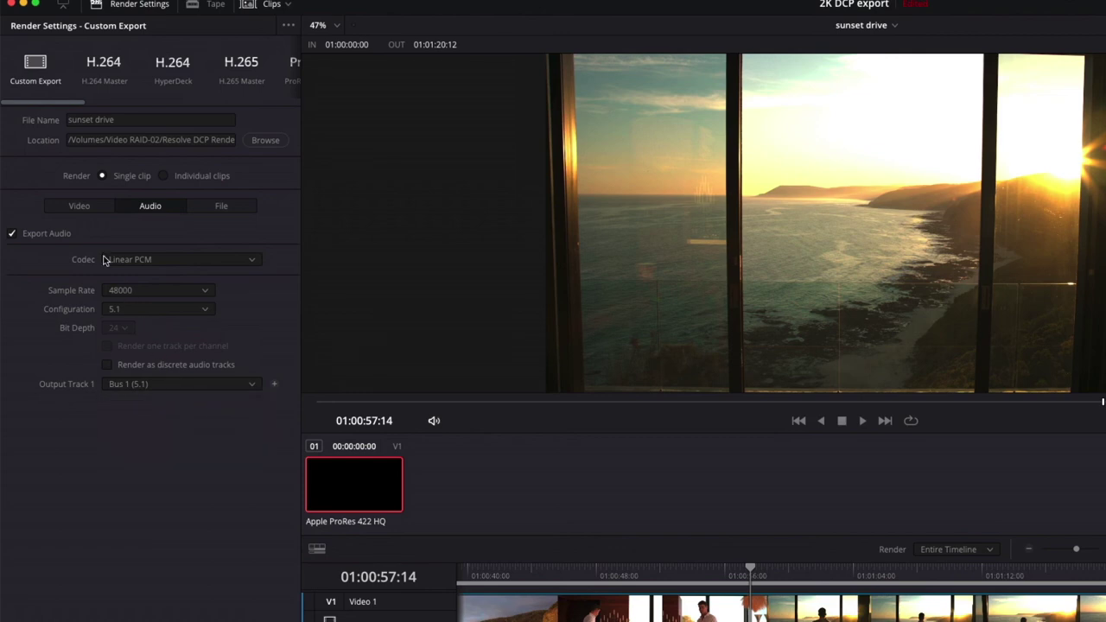
pyautogui.click(89, 208)
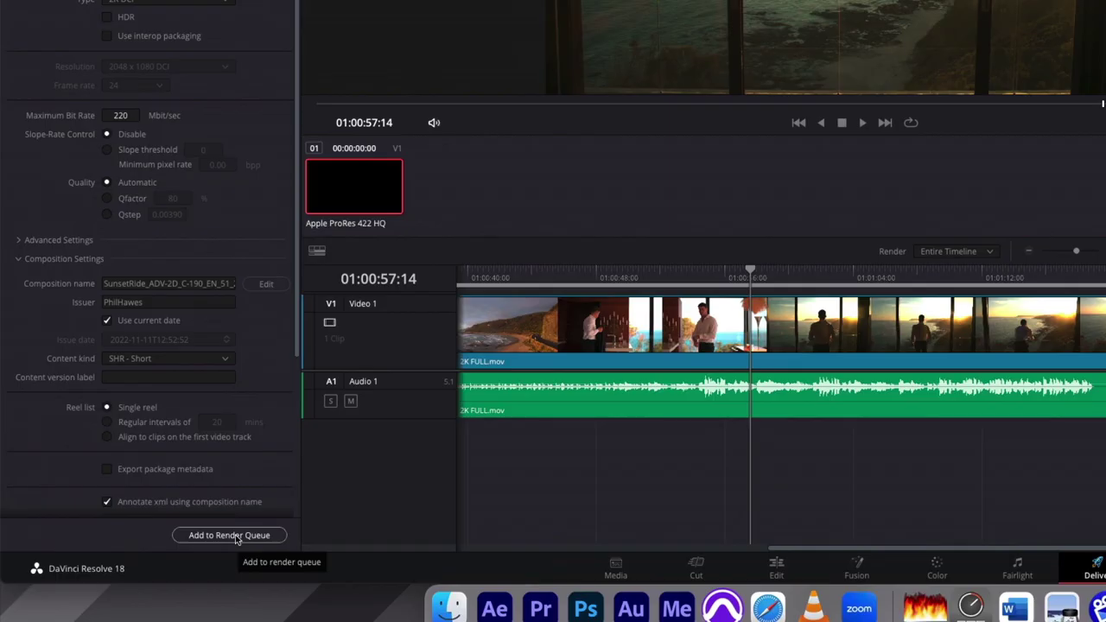
# - Add the sunset drive 2K DCP job to the render queue and render it
pyautogui.click(229, 536)
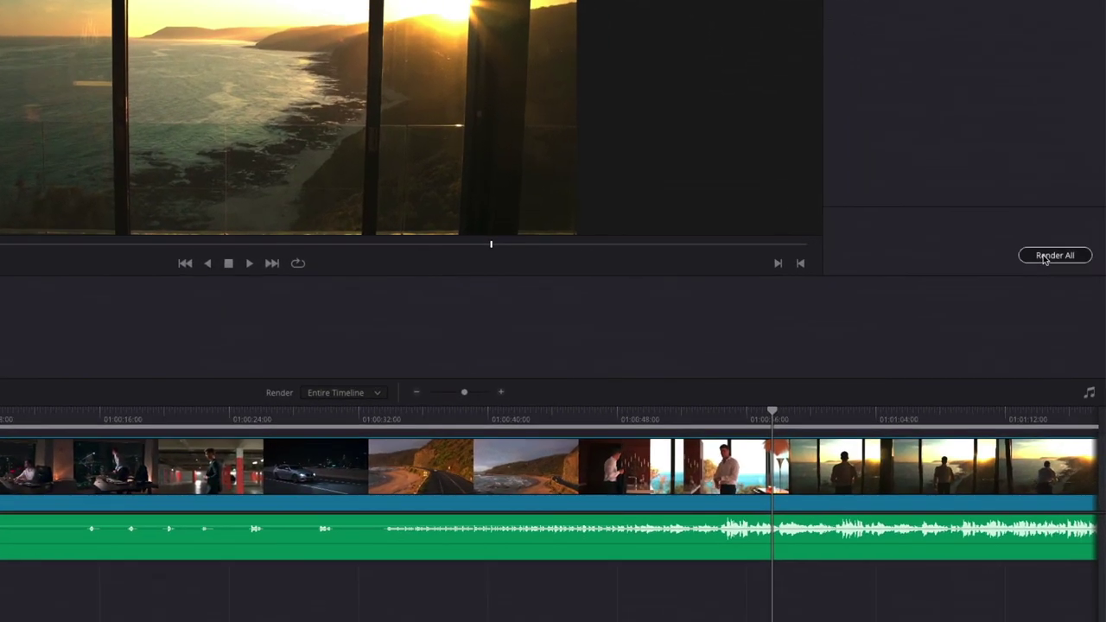
pyautogui.click(1070, 283)
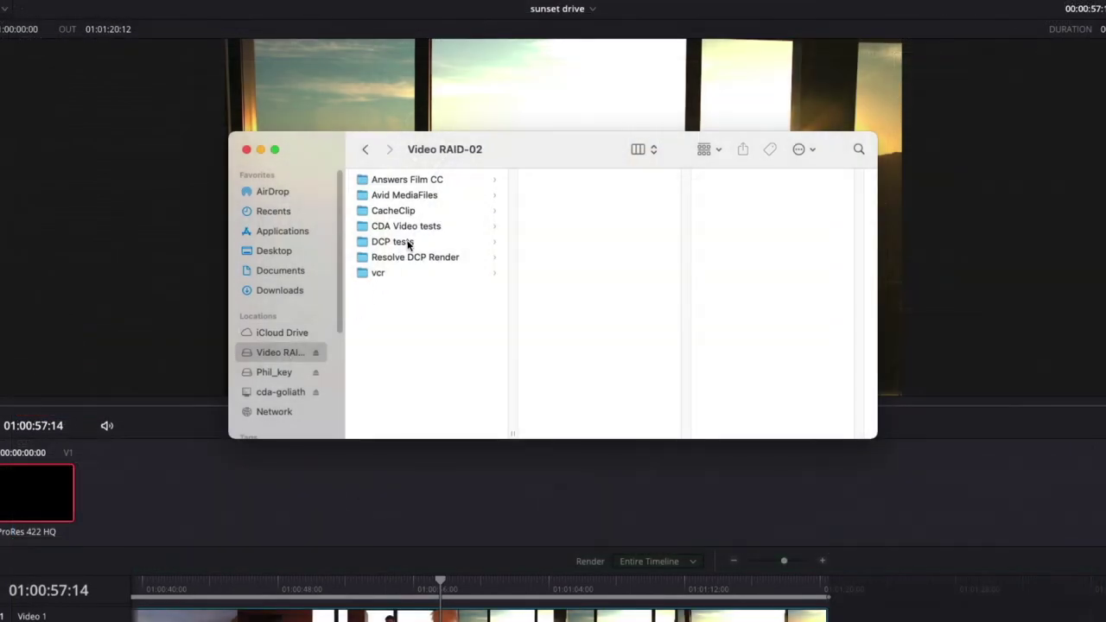
# - Browse to Resolve DCP Render > sunset drive and inspect the AUDIO and VIDEO MXF files
pyautogui.click(407, 256)
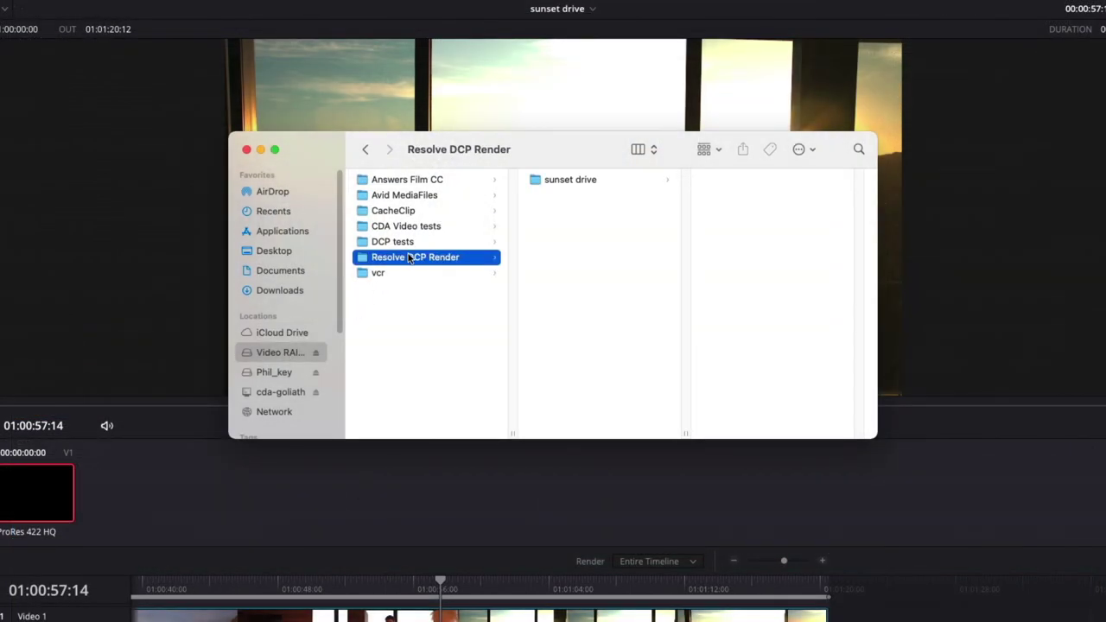
pyautogui.click(533, 184)
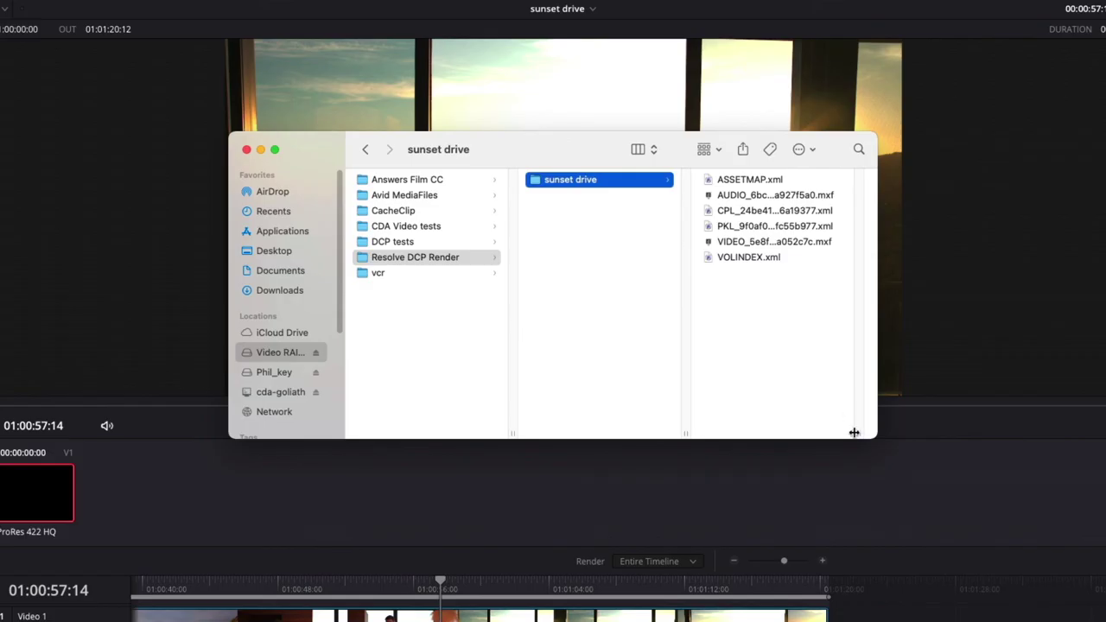
pyautogui.moveTo(861, 436); pyautogui.dragTo(1000, 443)
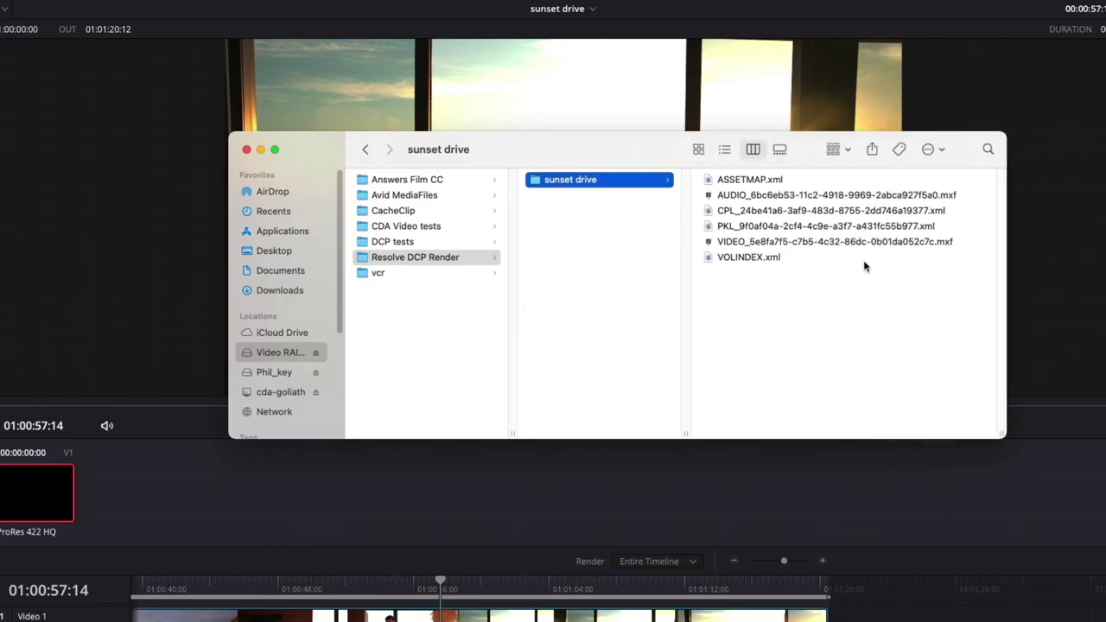
pyautogui.click(802, 198)
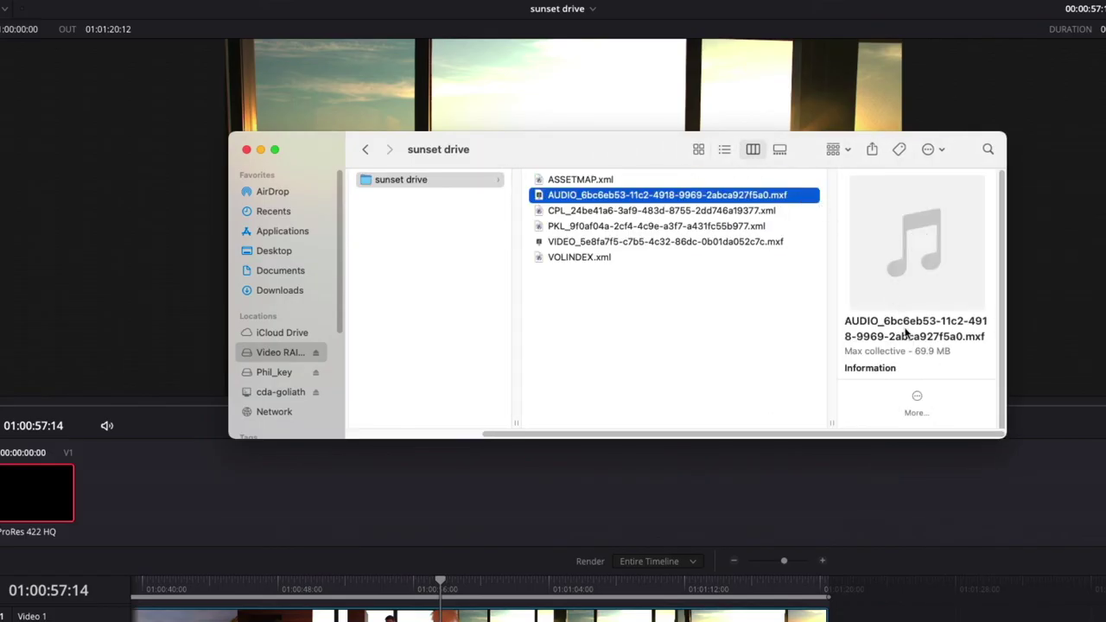
pyautogui.click(654, 243)
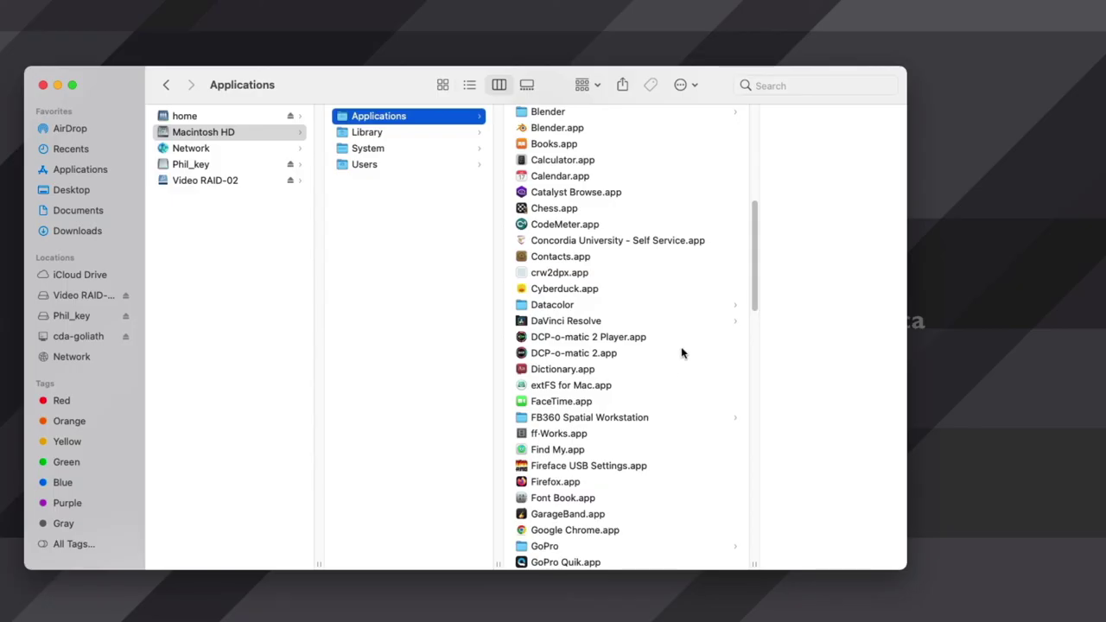
# - In extFS for Mac, start erasing the 15.67 GB key drive with extFS 2 format
pyautogui.doubleClick(524, 385)
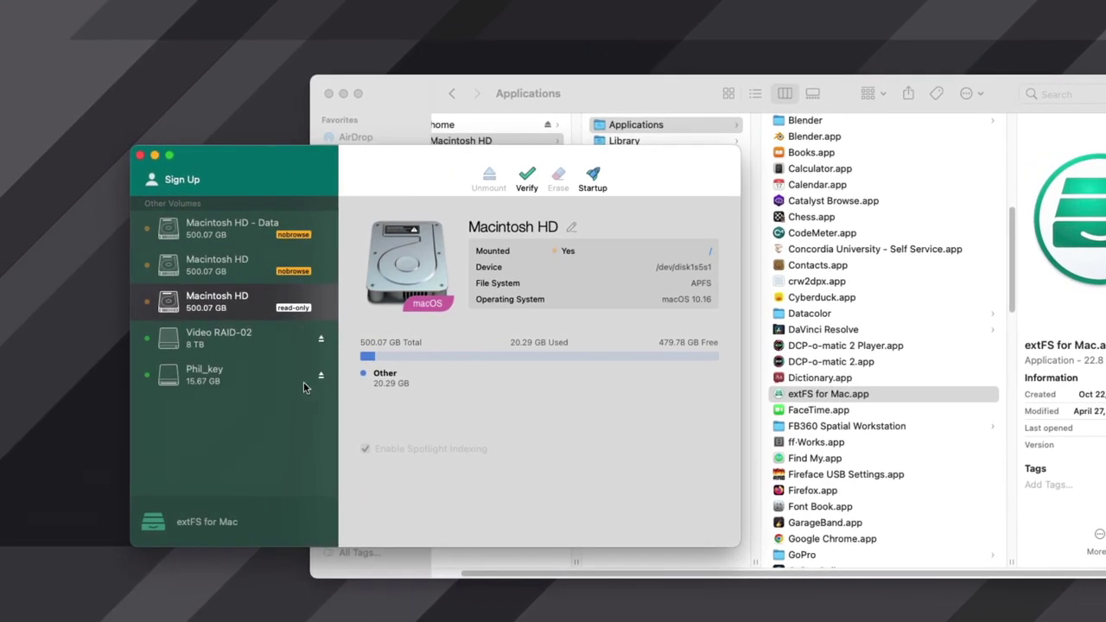
pyautogui.click(221, 384)
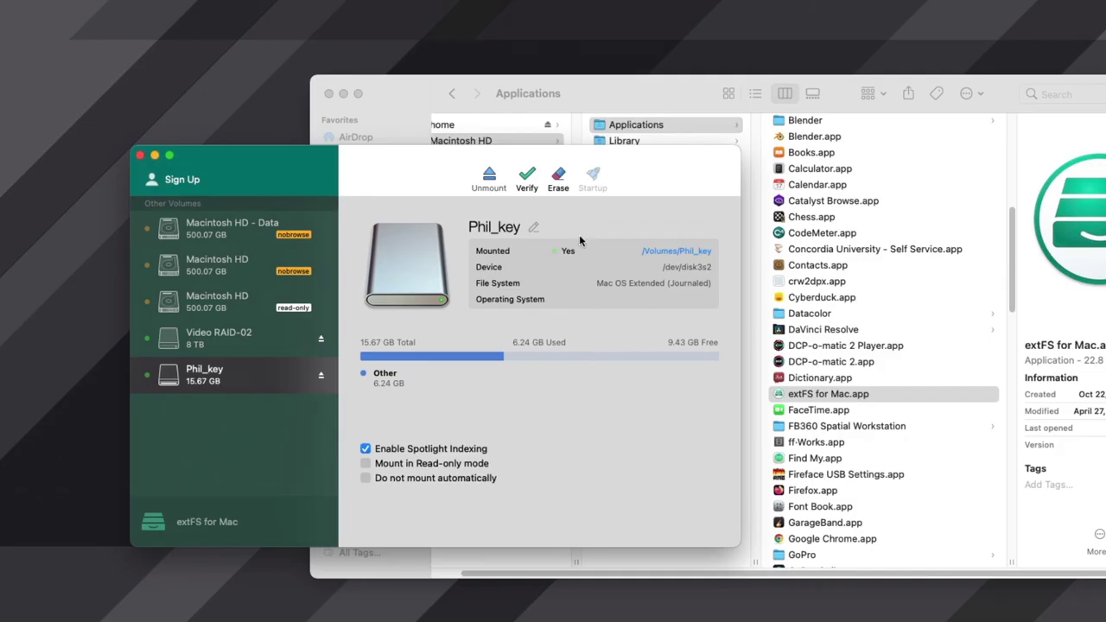
pyautogui.click(557, 178)
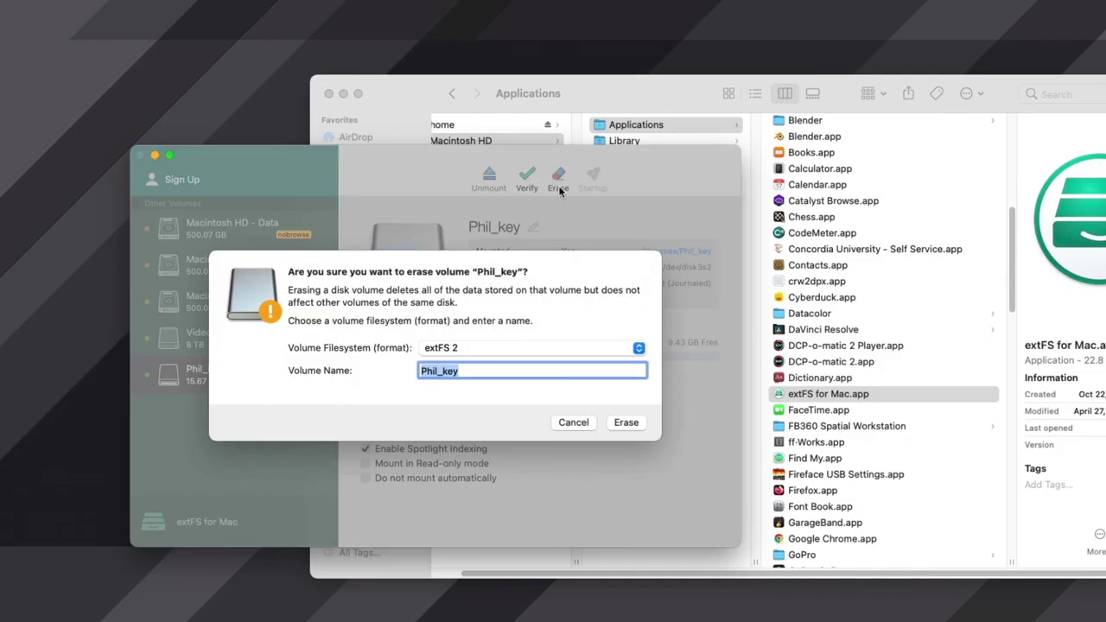
pyautogui.click(524, 349)
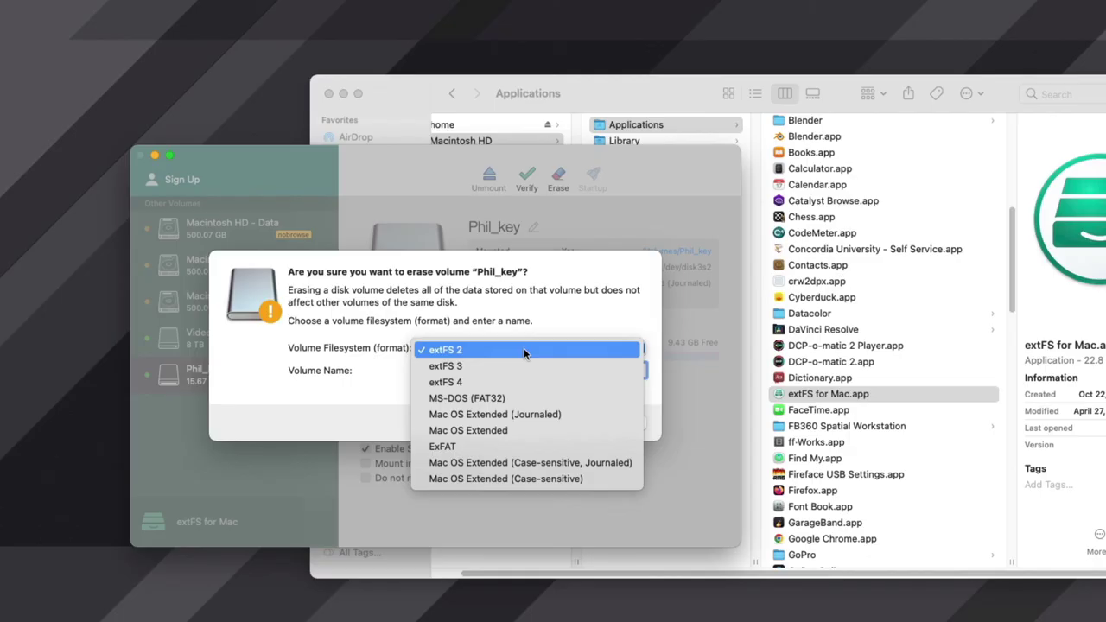
pyautogui.click(523, 348)
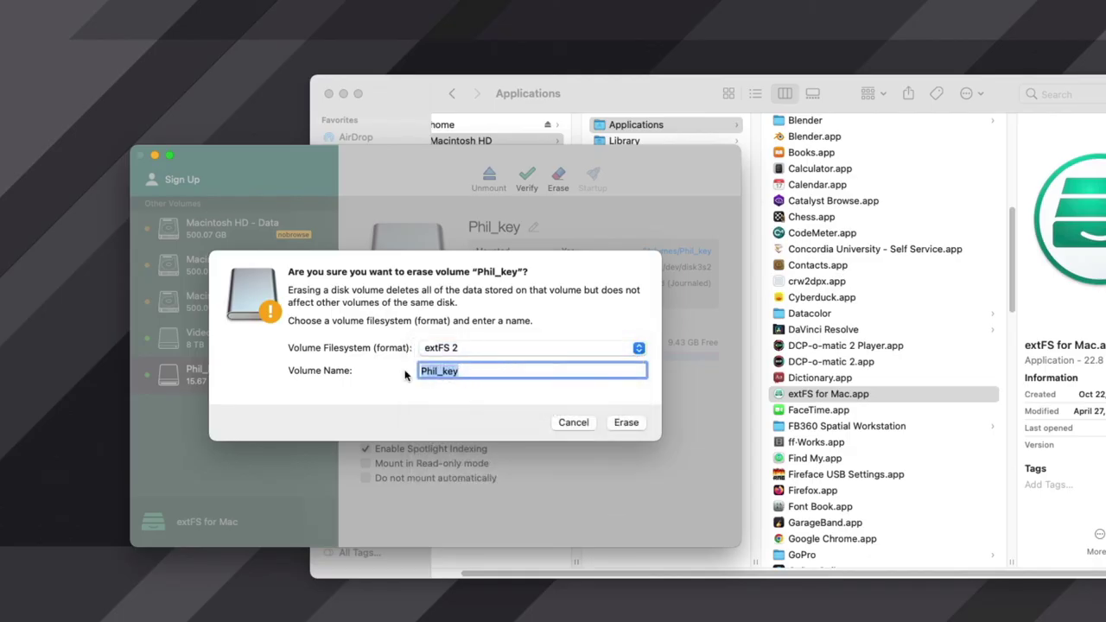
# - Name the volume SunsetRideDCP and confirm the erase
pyautogui.write('SunsetDri')
pyautogui.press('BackSpace')
pyautogui.press('BackSpace')
pyautogui.write('R')
pyautogui.press('BackSpace')
pyautogui.press('BackSpace')
pyautogui.write('rd')
pyautogui.press('BackSpace')
pyautogui.press('BackSpace')
pyautogui.write('RideDCP')
pyautogui.click(629, 423)
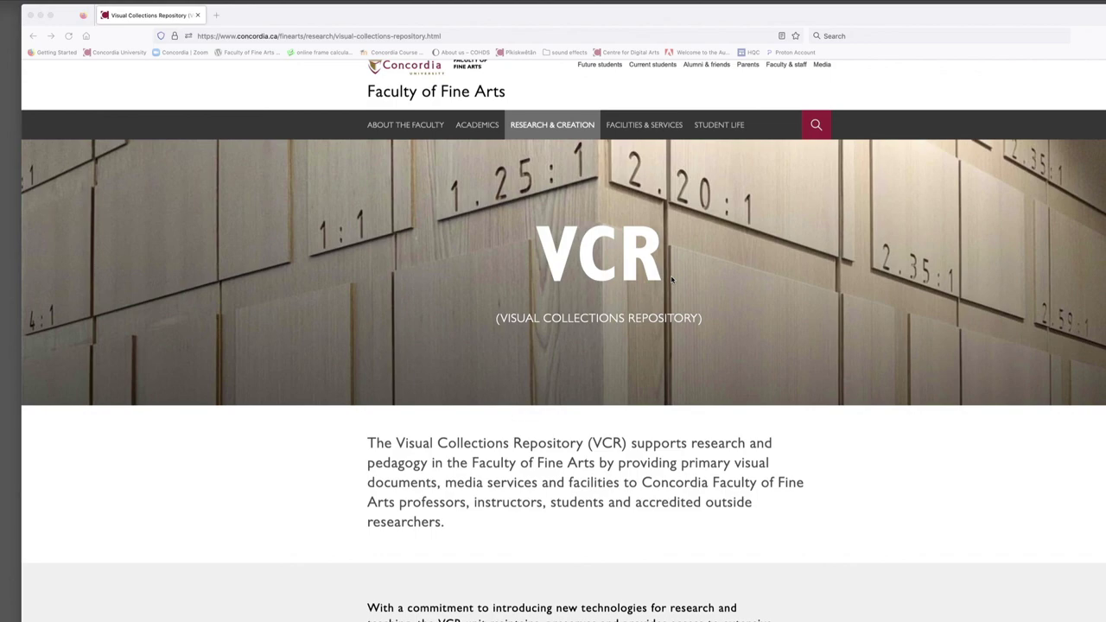
# - Go from the VCR page to Facilities and open the Mini-Cinema booking form
pyautogui.scroll(-5, 672, 278)
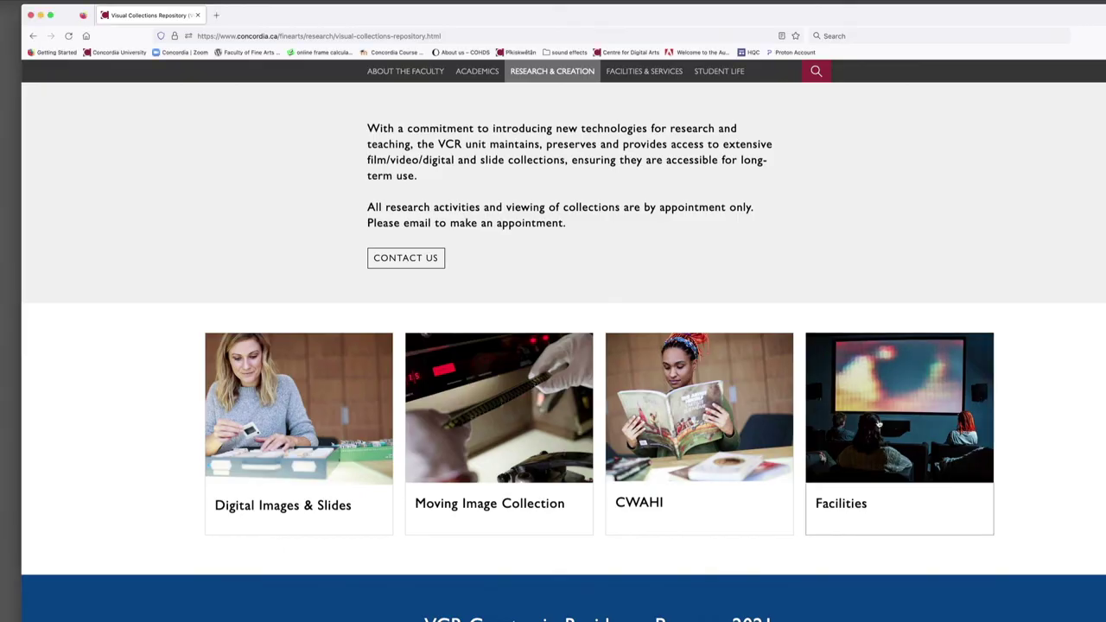
pyautogui.click(880, 425)
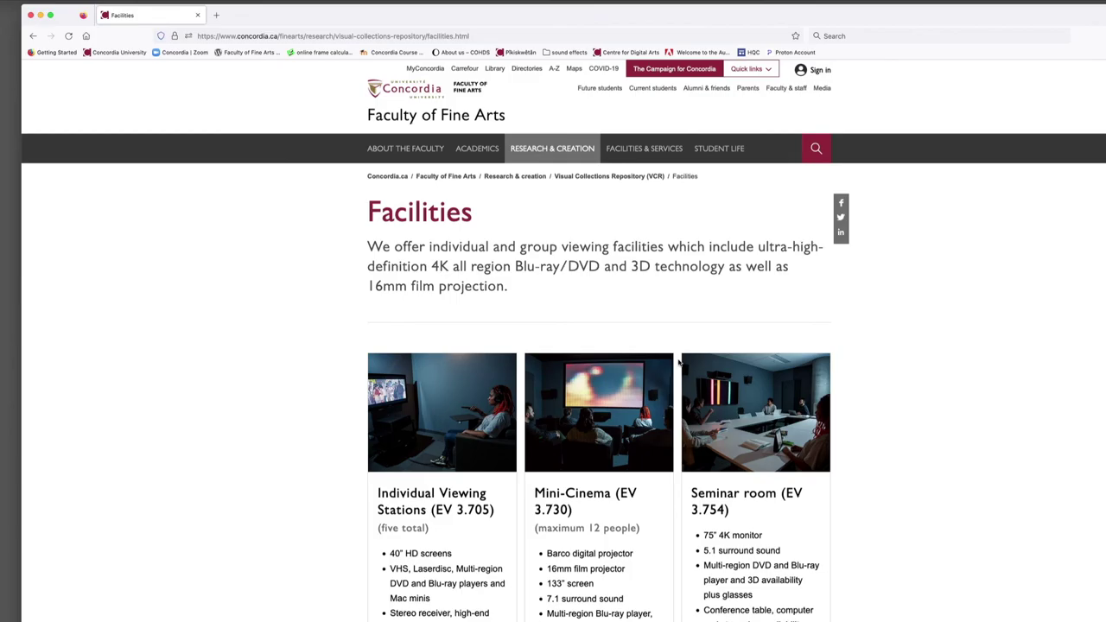
pyautogui.scroll(-3, 679, 363)
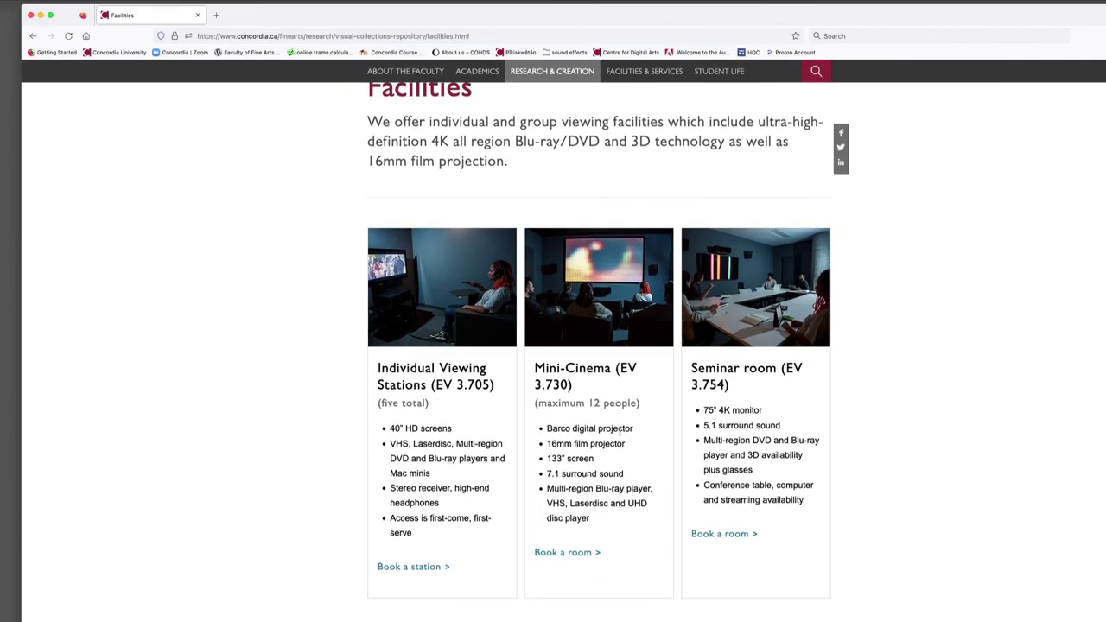
pyautogui.click(554, 558)
pyautogui.scroll(-3, 598, 439)
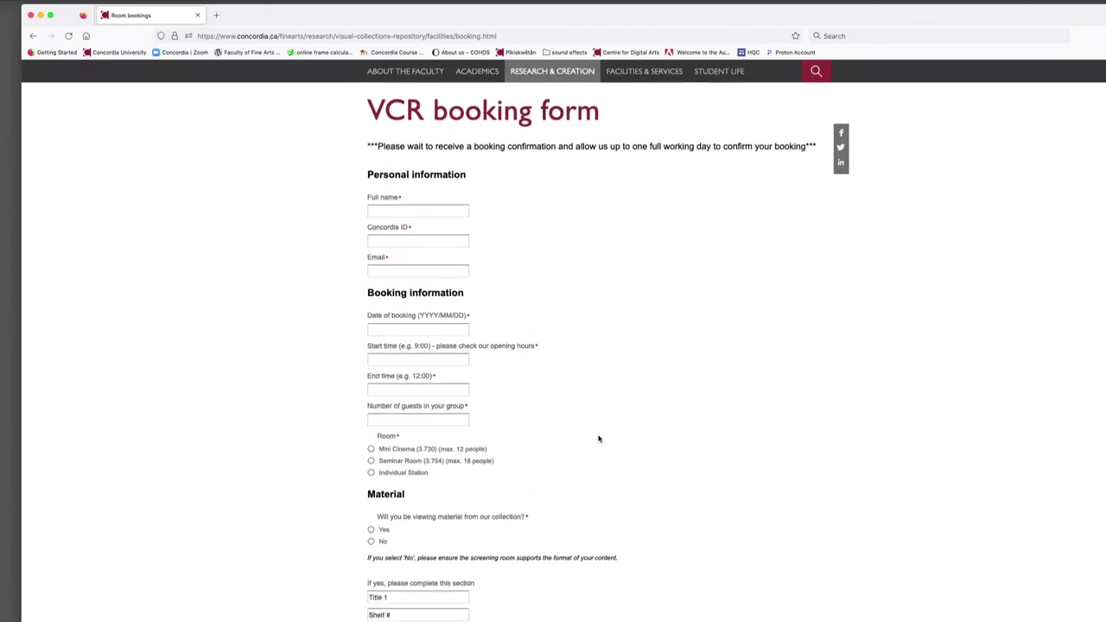